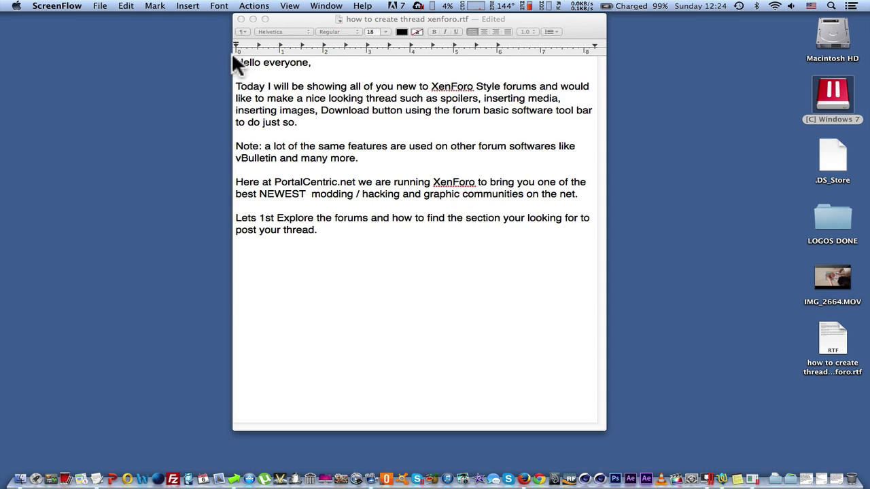
# - Highlight the whole TextEdit intro note, from 'Hello' through the last paragraph
pyautogui.click(238, 68)
pyautogui.moveTo(236, 62); pyautogui.dragTo(353, 122)
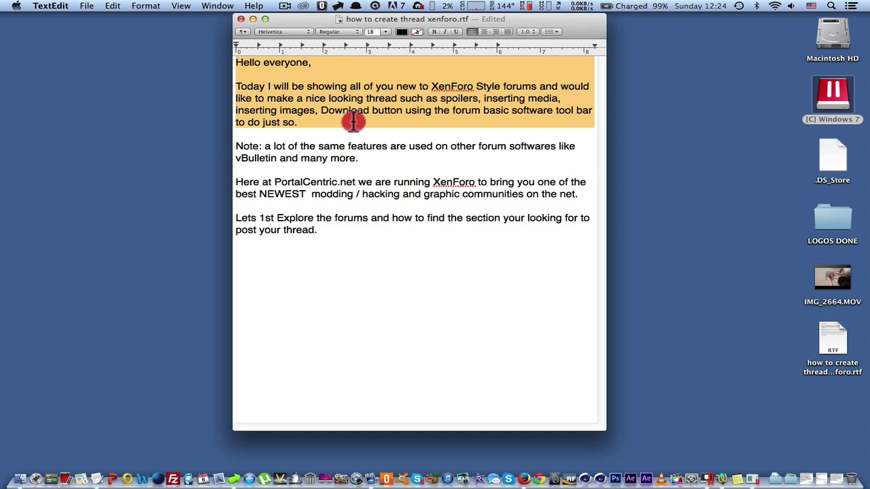
pyautogui.moveTo(353, 122)
pyautogui.mouseDown()
pyautogui.moveTo(367, 161)
pyautogui.moveTo(473, 276)
pyautogui.mouseUp()
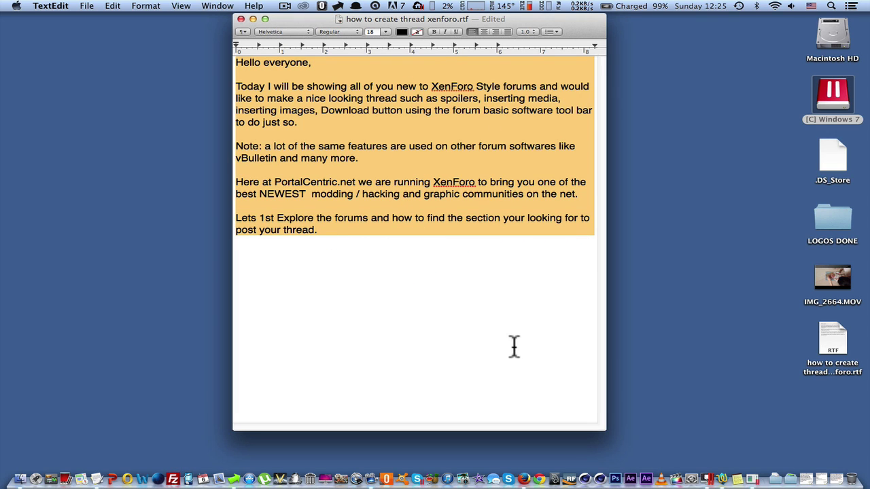
# - Minimize TextEdit and switch to Desktop 3 showing the Portal Centric forum
pyautogui.click(253, 19)
pyautogui.moveTo(4, 6)
pyautogui.click(473, 40)
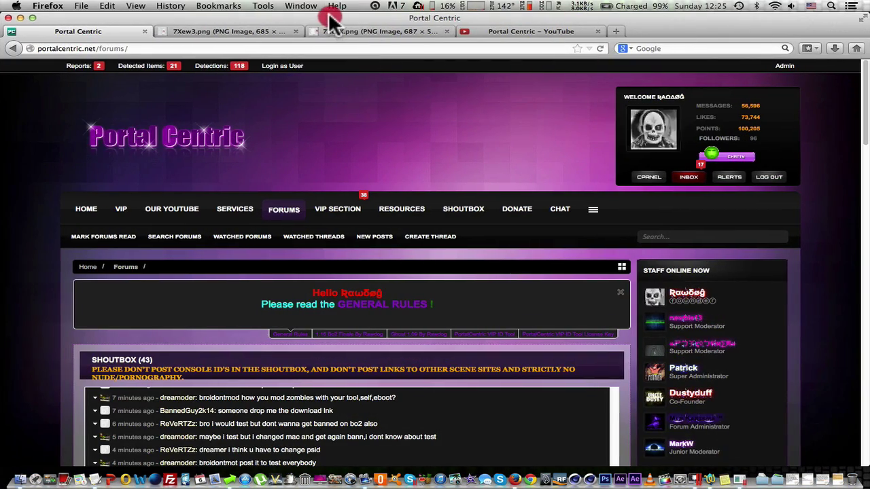
# - Scroll down to the shoutbox and post the message 'Hello ;-)'
pyautogui.click(139, 47)
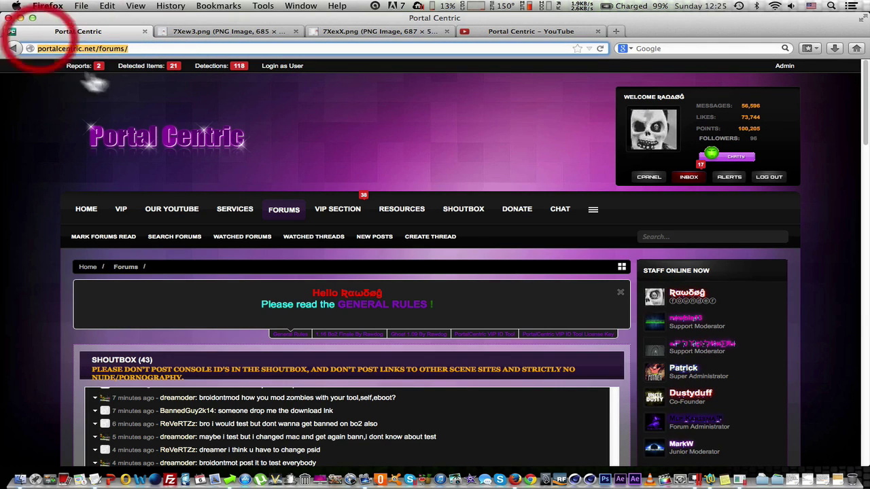
pyautogui.click(406, 139)
pyautogui.scroll(-2, 411, 139)
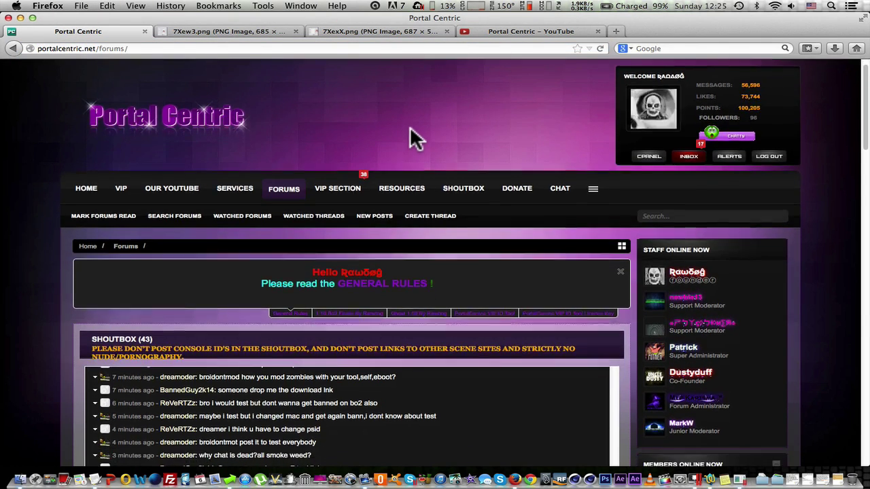
pyautogui.scroll(-3, 413, 140)
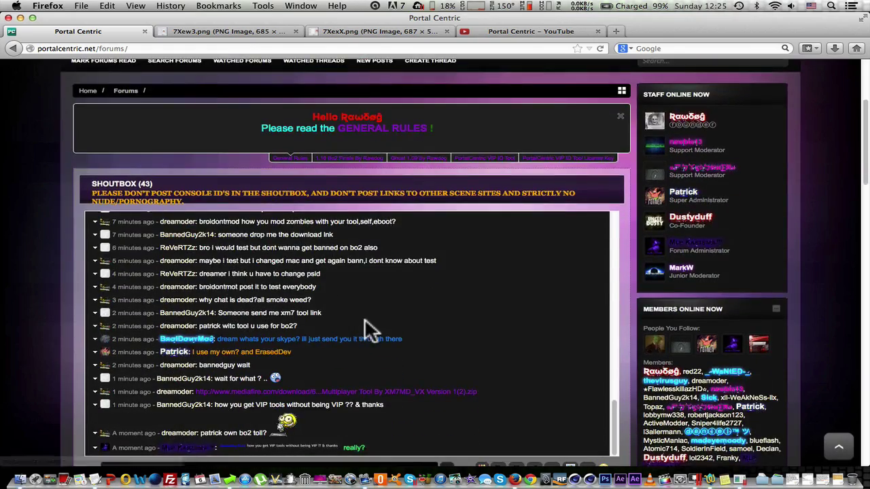
pyautogui.scroll(-2, 367, 330)
pyautogui.click(265, 394)
pyautogui.write('Hello ;')
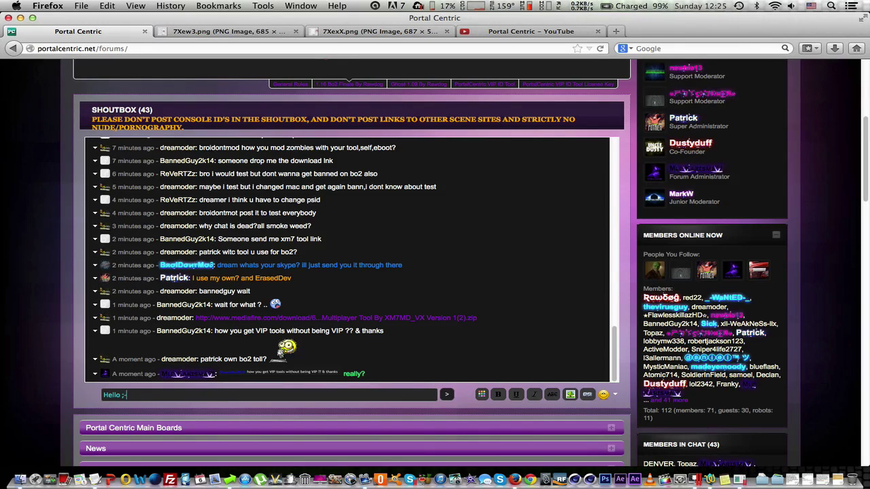
pyautogui.write(')')
pyautogui.press('Return')
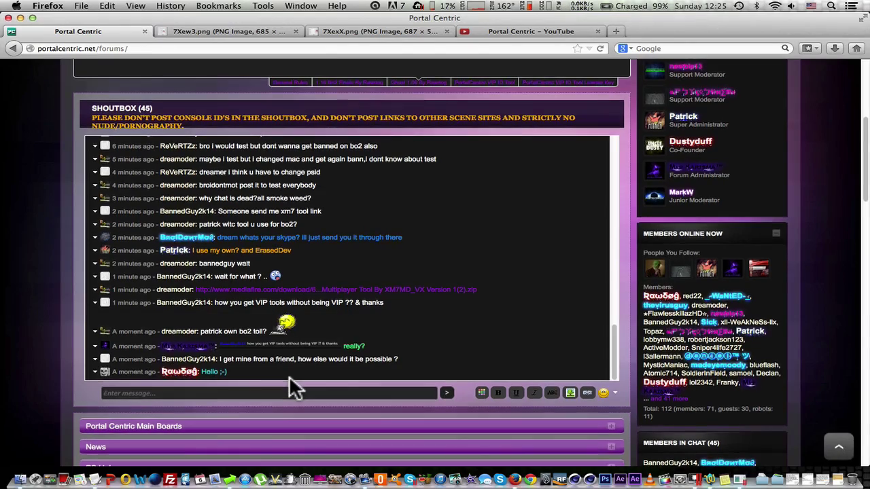
# - Expand and then collapse the Playstation Games and News categories on the forum index
pyautogui.scroll(-3, 288, 376)
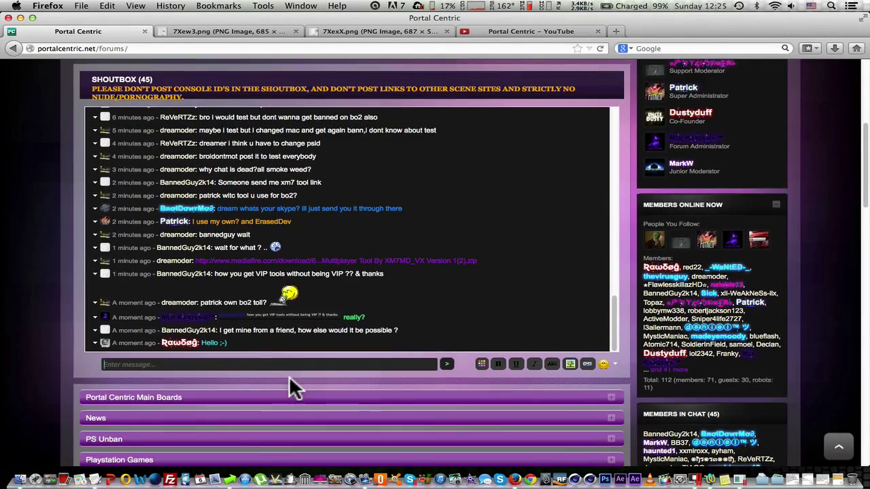
pyautogui.scroll(-5, 289, 378)
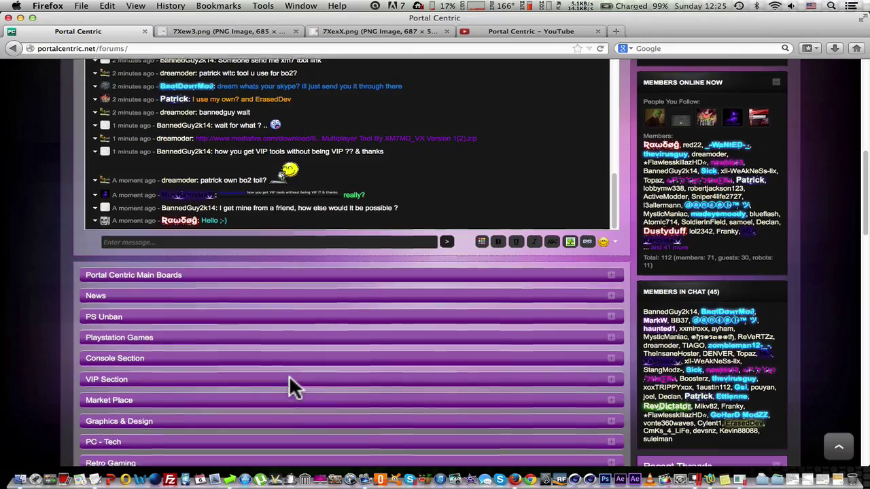
pyautogui.scroll(-1, 291, 379)
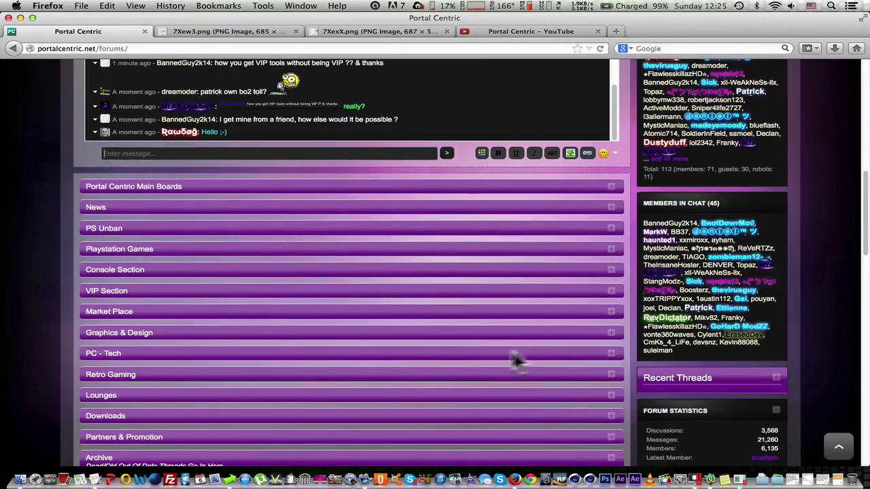
pyautogui.click(611, 253)
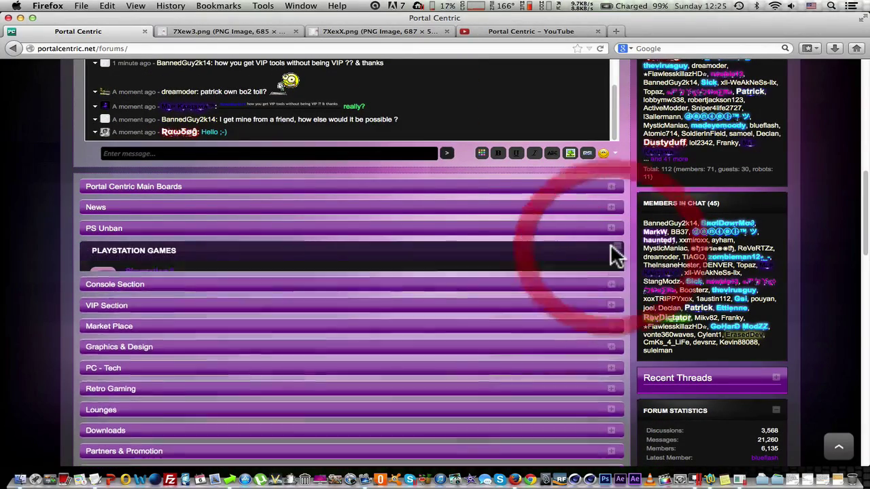
pyautogui.click(611, 208)
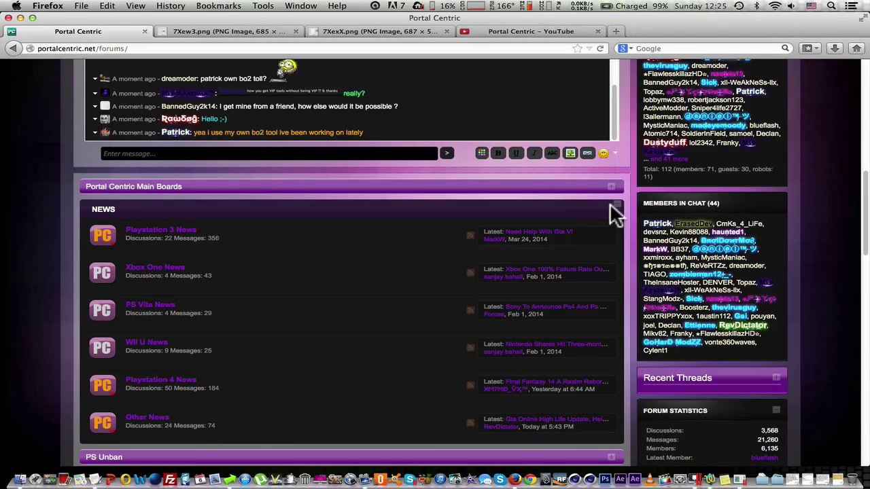
pyautogui.click(614, 206)
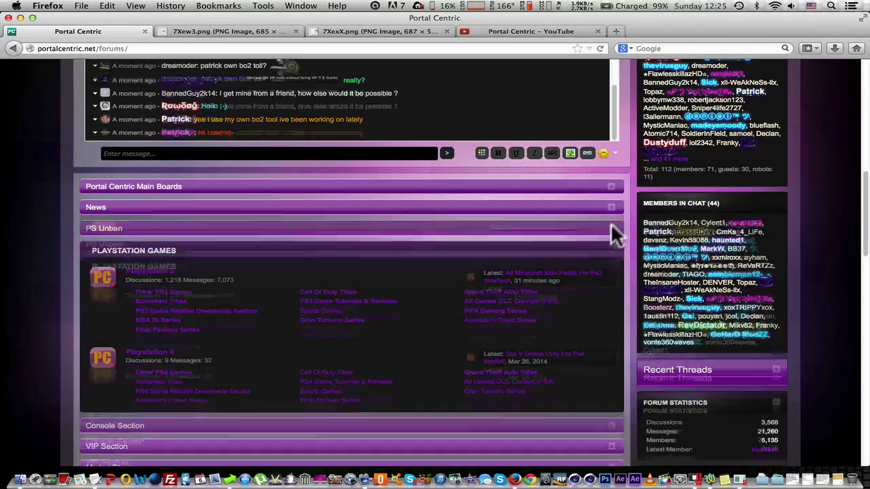
pyautogui.click(611, 249)
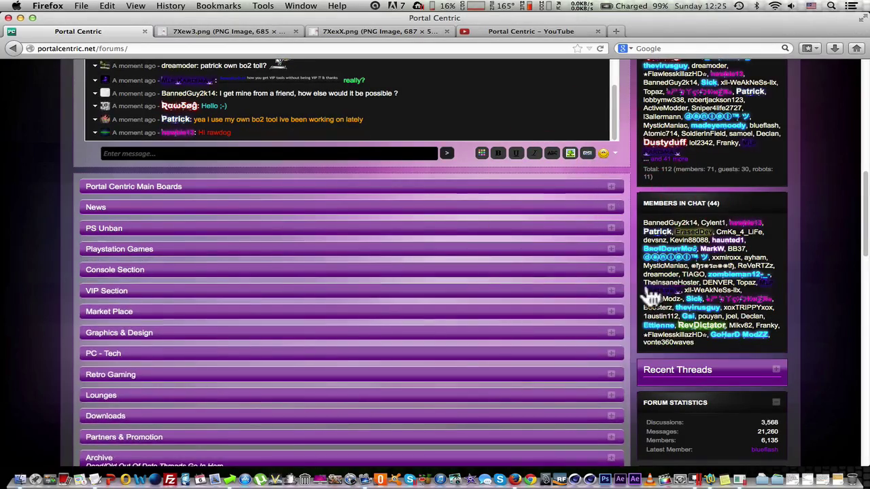
# - Scroll back to the top of the index and bring up the TextEdit note about themes
pyautogui.scroll(-2, 632, 282)
pyautogui.scroll(-2, 565, 269)
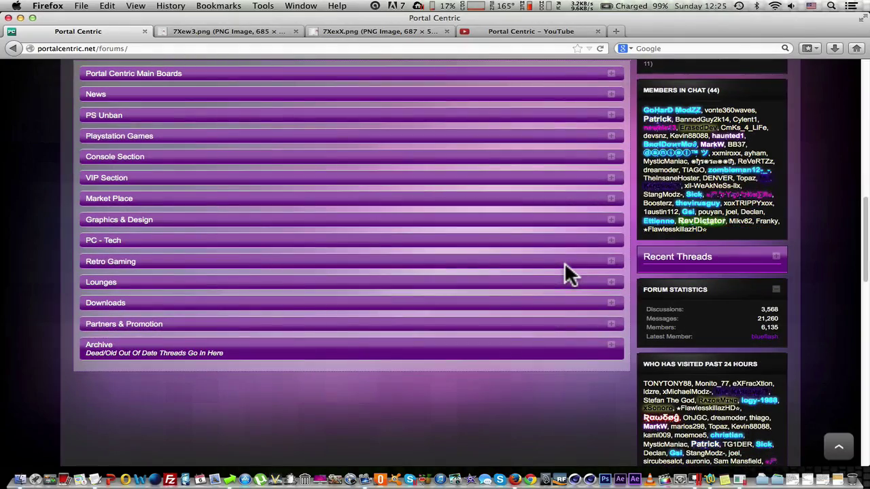
pyautogui.scroll(5, 564, 268)
pyautogui.scroll(2, 564, 269)
pyautogui.scroll(1, 565, 272)
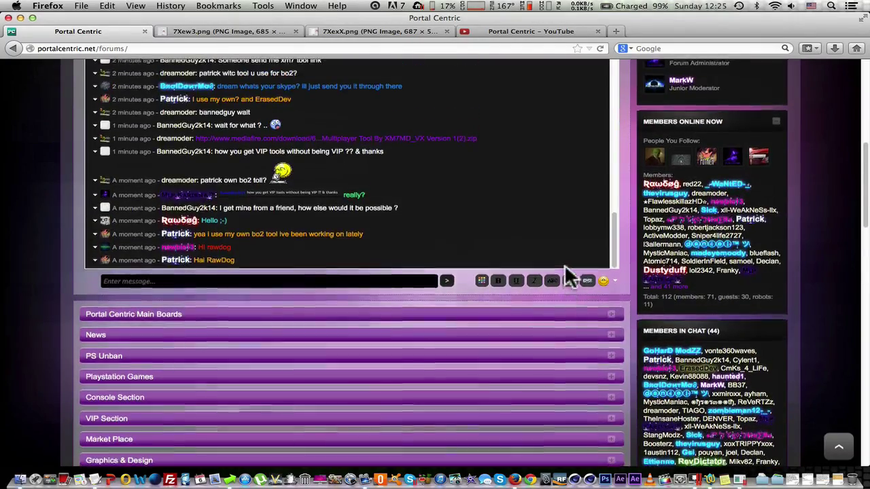
pyautogui.scroll(2, 568, 292)
pyautogui.scroll(3, 568, 292)
pyautogui.scroll(1, 570, 292)
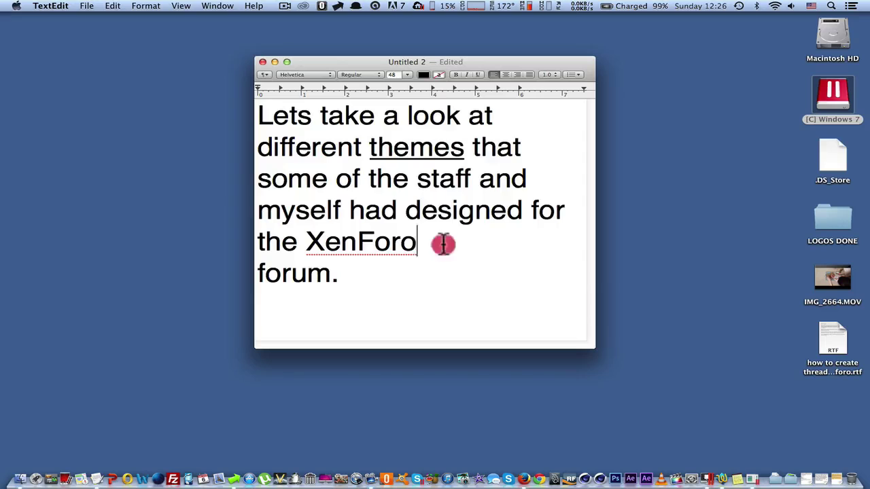
pyautogui.click(443, 245)
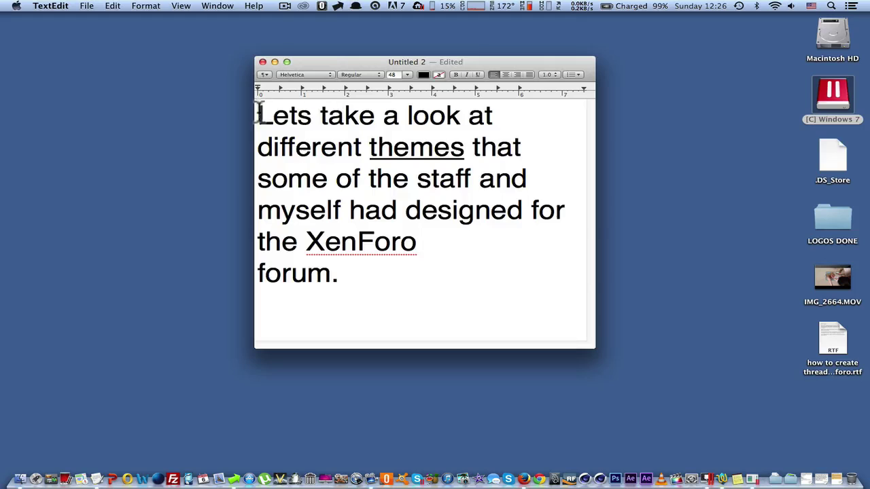
# - Highlight the forum themes note and minimize the TextEdit window
pyautogui.moveTo(323, 123); pyautogui.dragTo(489, 259)
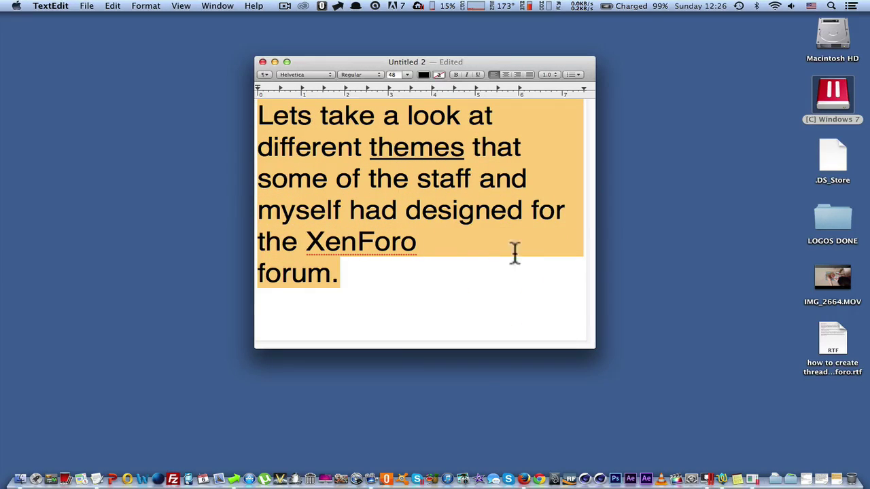
pyautogui.moveTo(10, 4)
pyautogui.click(269, 43)
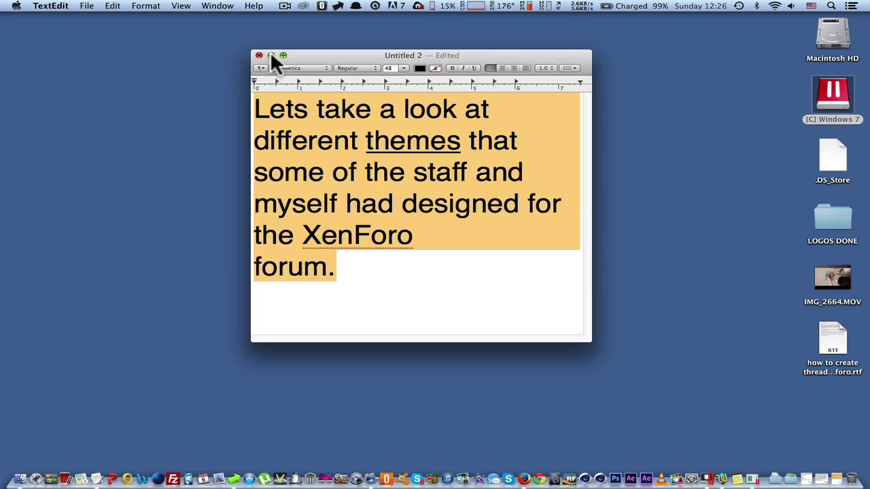
pyautogui.click(270, 54)
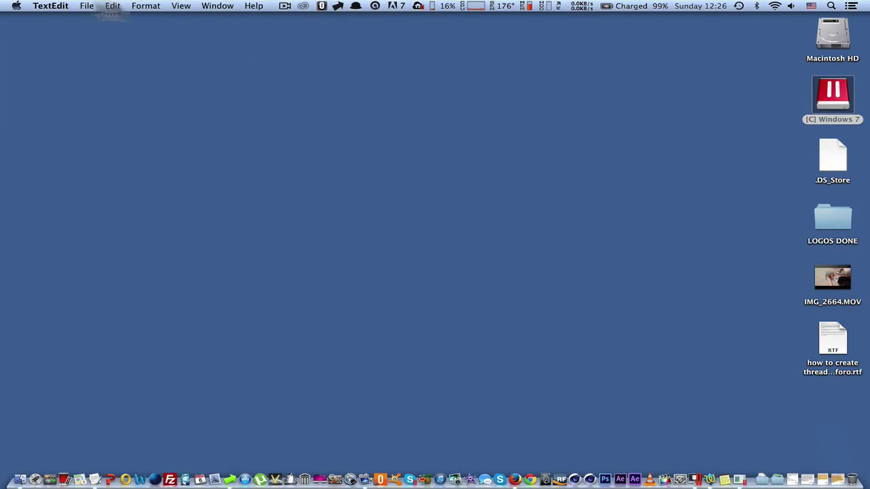
# - On the forum desktop, switch the style from Shade of Purple to FUSO by RawDog
pyautogui.moveTo(3, 4)
pyautogui.click(476, 51)
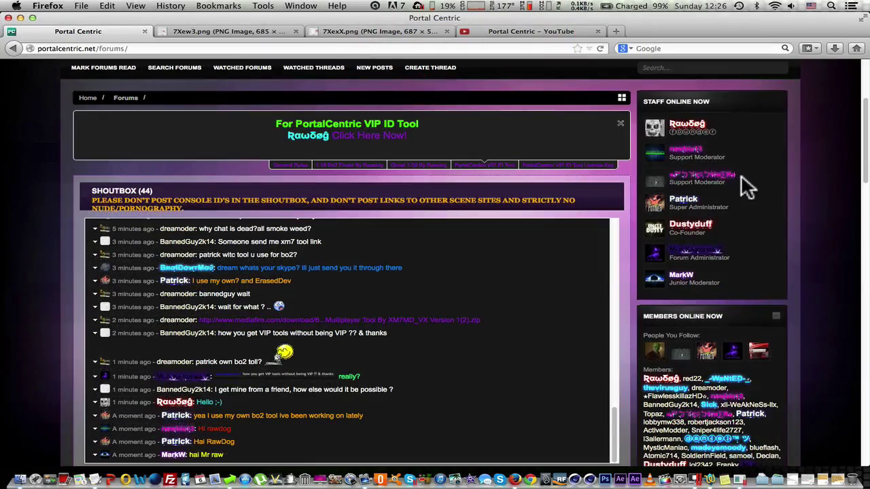
pyautogui.scroll(-15, 488, 277)
pyautogui.scroll(-5, 488, 277)
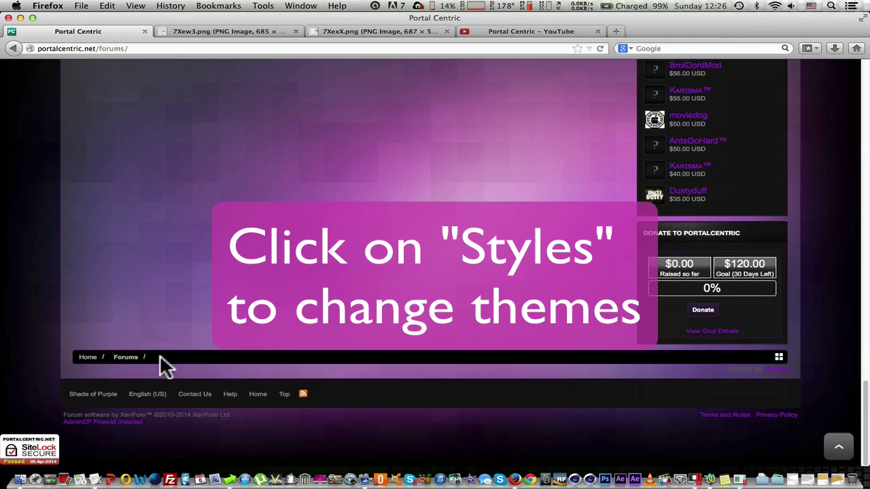
pyautogui.click(96, 398)
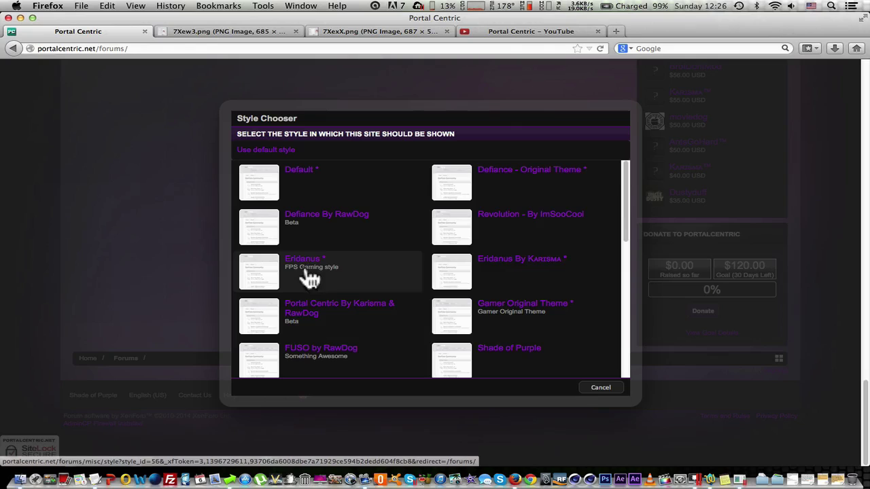
pyautogui.moveTo(622, 213); pyautogui.dragTo(629, 231)
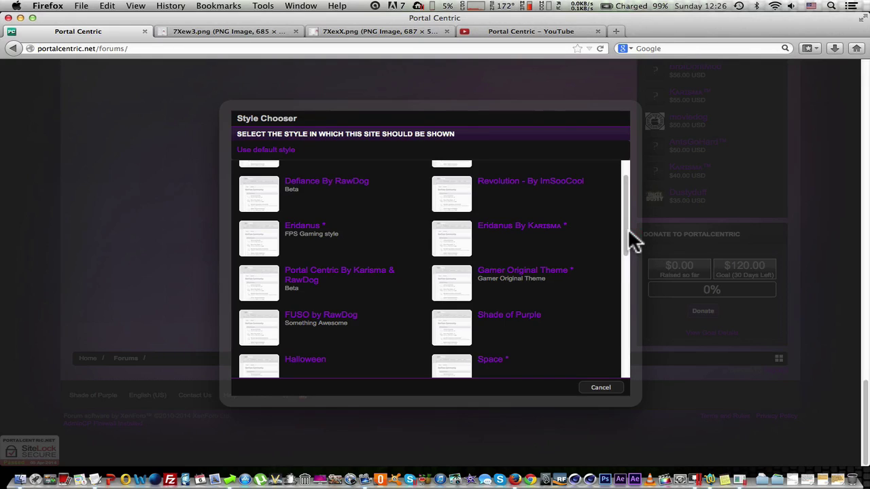
pyautogui.moveTo(629, 232); pyautogui.dragTo(626, 273)
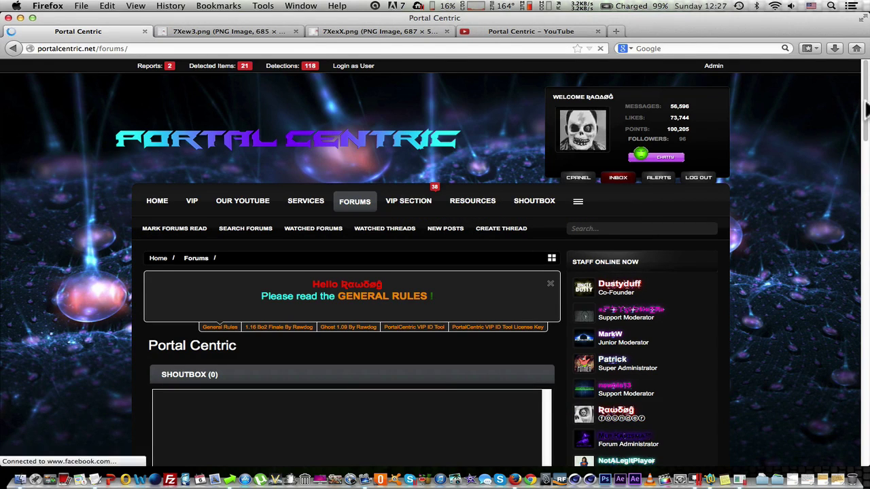
# - Reopen the Style Chooser from the footer and pick New Centric By RawDog
pyautogui.moveTo(865, 112); pyautogui.dragTo(863, 286)
pyautogui.click(167, 393)
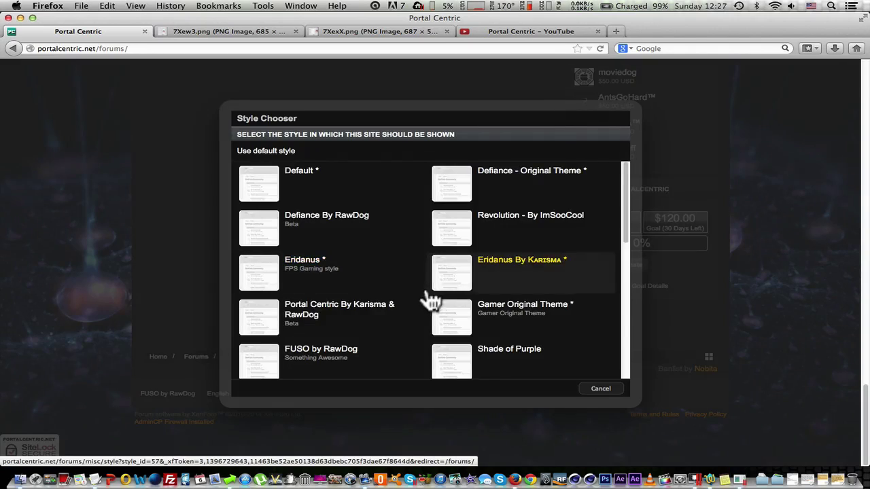
pyautogui.scroll(-3, 429, 299)
pyautogui.scroll(-2, 430, 299)
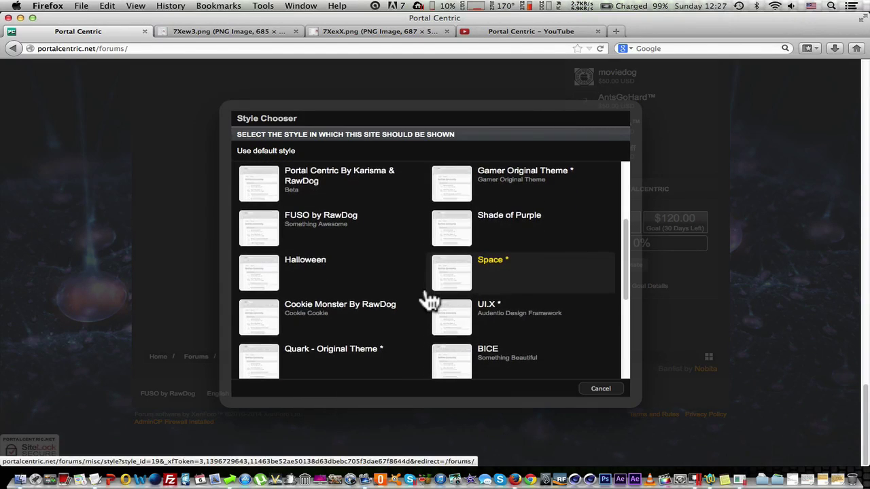
pyautogui.scroll(-2, 428, 296)
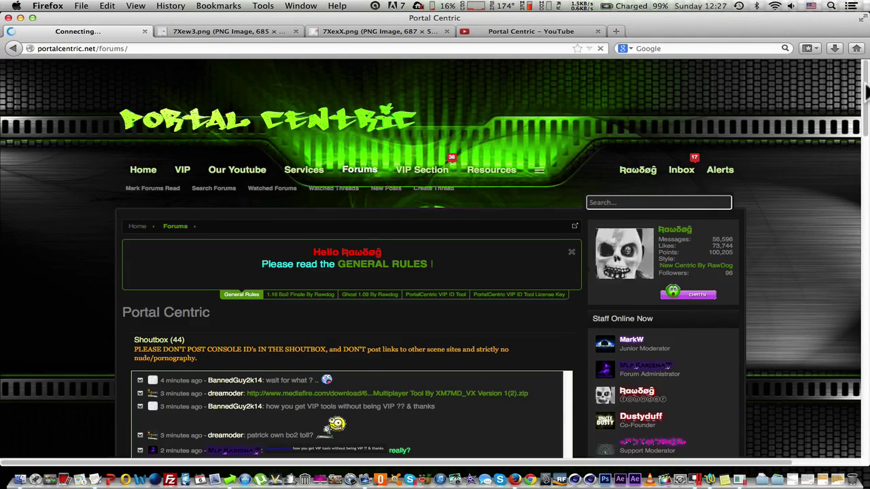
pyautogui.moveTo(863, 88)
pyautogui.mouseDown()
pyautogui.moveTo(864, 199)
pyautogui.moveTo(867, 105)
pyautogui.mouseUp()
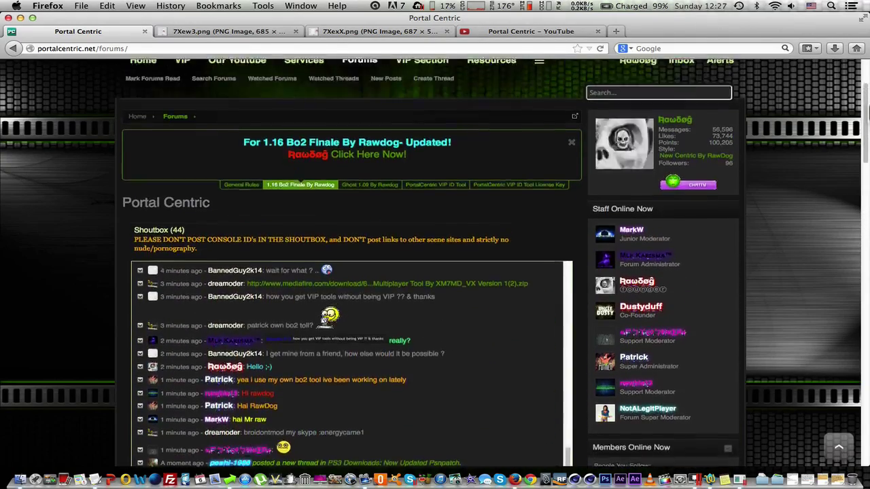
# - Open the Style Chooser and apply the red Zombie By RawDog style
pyautogui.click(715, 181)
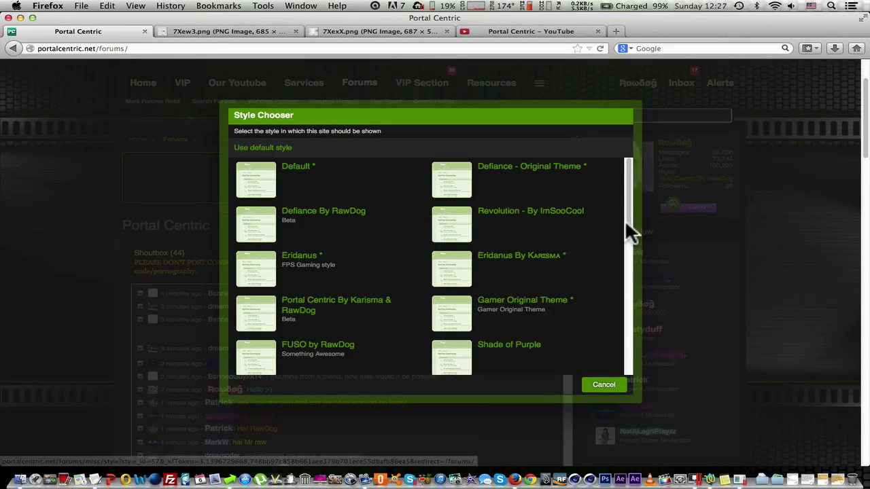
pyautogui.moveTo(628, 234); pyautogui.dragTo(633, 372)
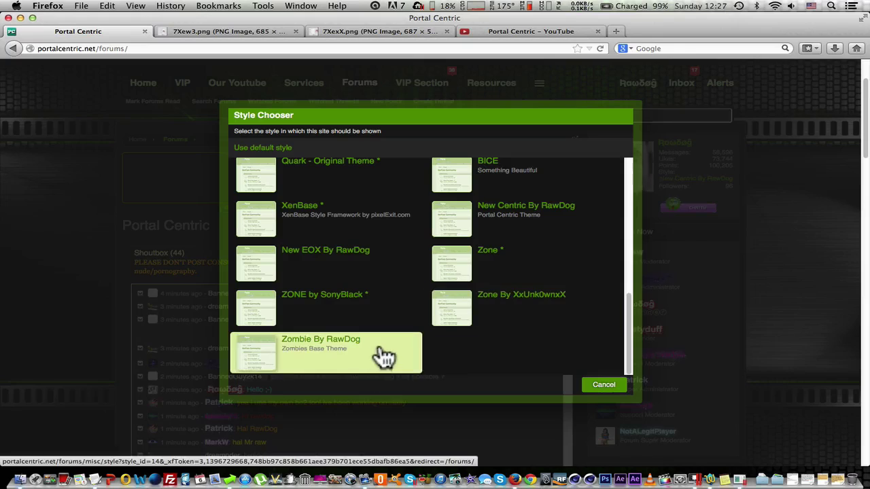
pyautogui.click(356, 350)
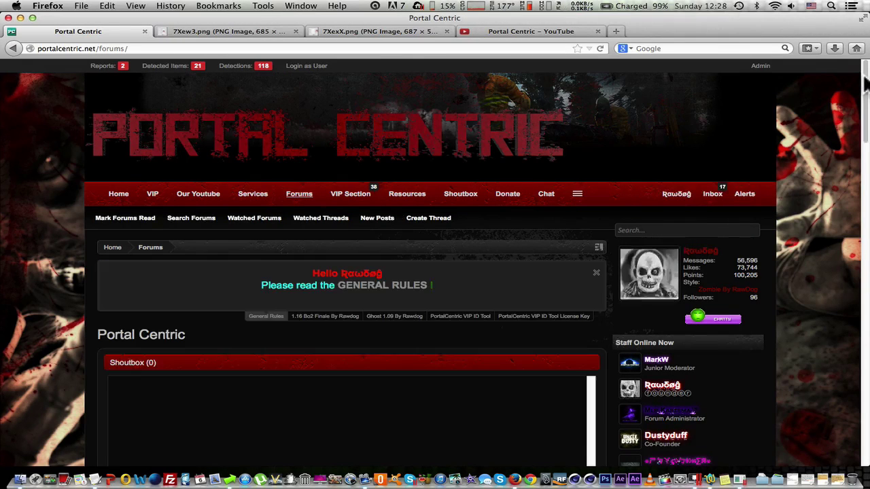
# - Expand the Playstation Games category, and expand then collapse News
pyautogui.moveTo(865, 85); pyautogui.dragTo(868, 175)
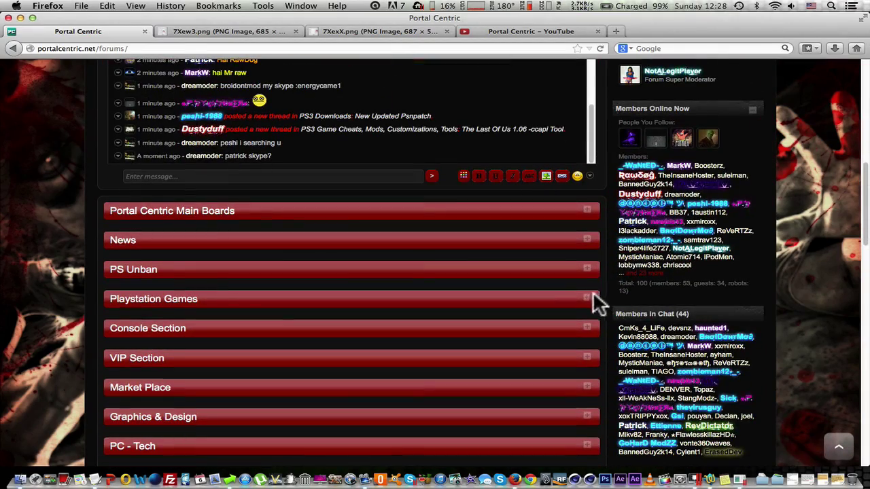
pyautogui.click(589, 302)
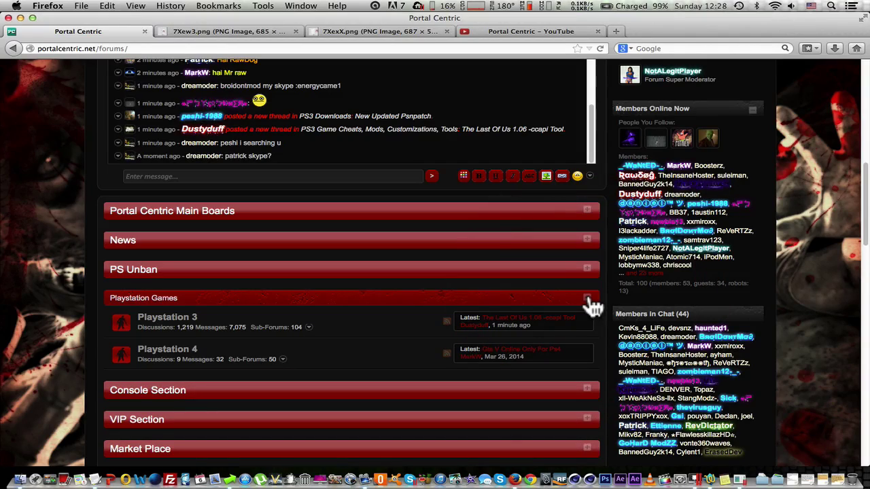
pyautogui.click(587, 242)
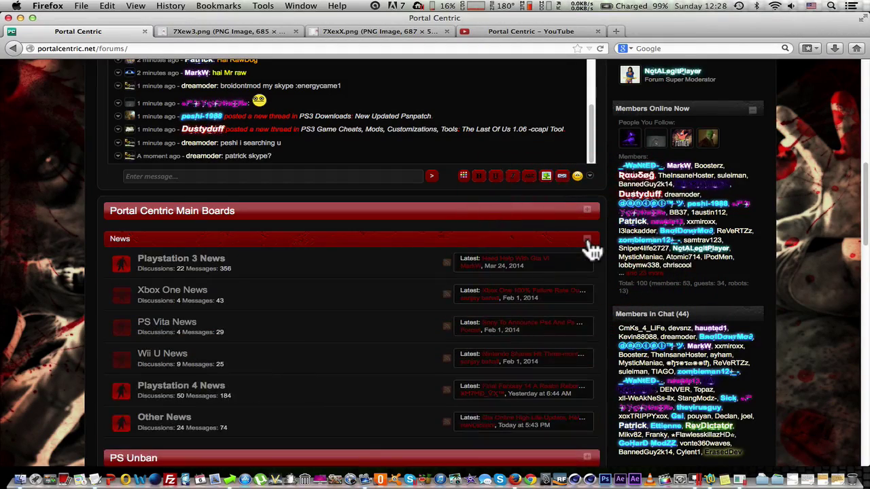
pyautogui.click(588, 243)
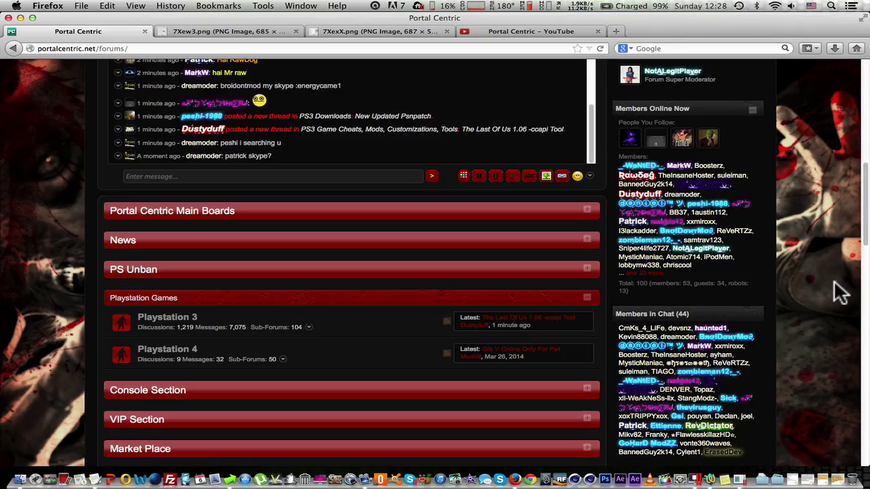
# - Choose the orange New EOX By RawDog style from the Style Chooser
pyautogui.scroll(2, 839, 288)
pyautogui.scroll(8, 839, 289)
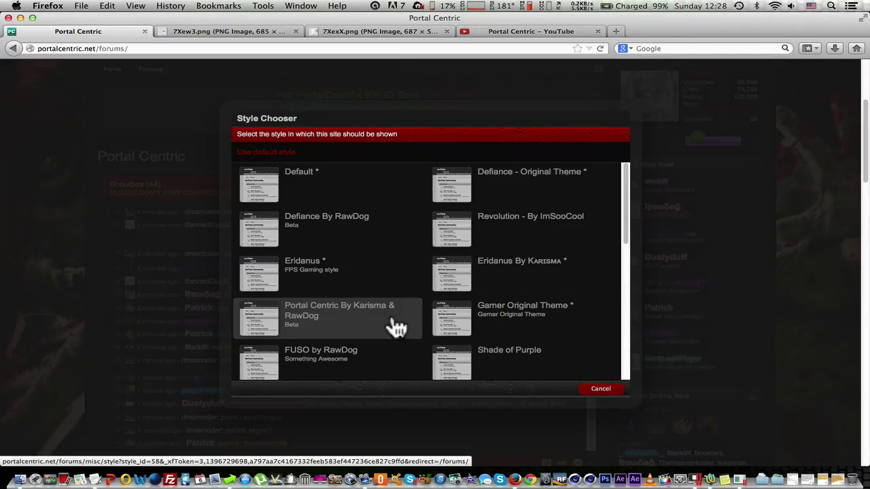
pyautogui.scroll(-5, 397, 326)
pyautogui.click(359, 270)
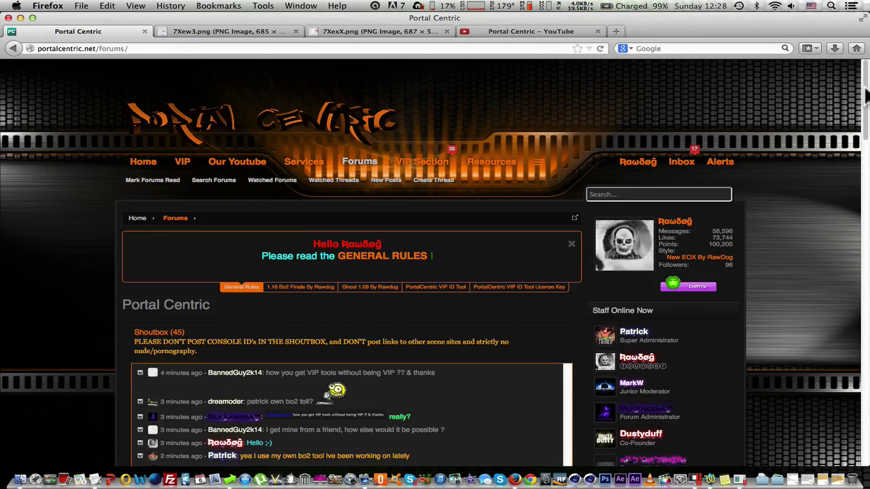
# - Scroll down and back up over the shoutbox, then bring up the Mission Control overview
pyautogui.moveTo(865, 96); pyautogui.dragTo(865, 197)
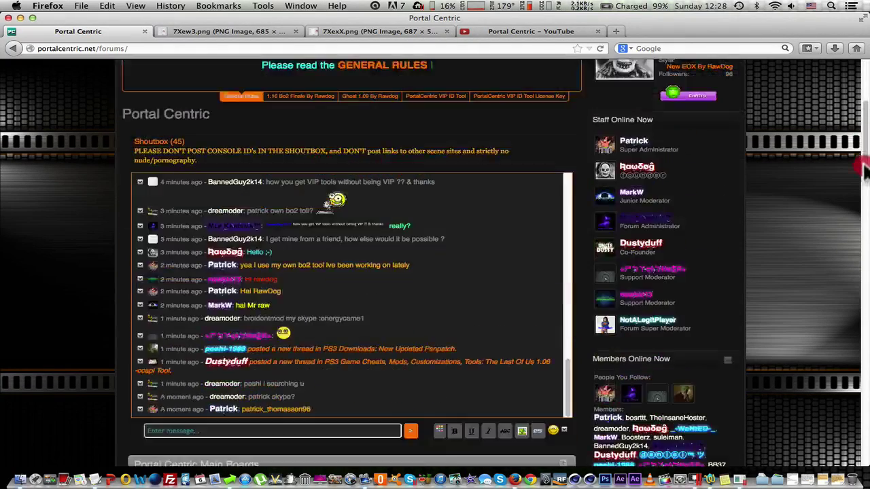
pyautogui.moveTo(864, 194); pyautogui.dragTo(865, 88)
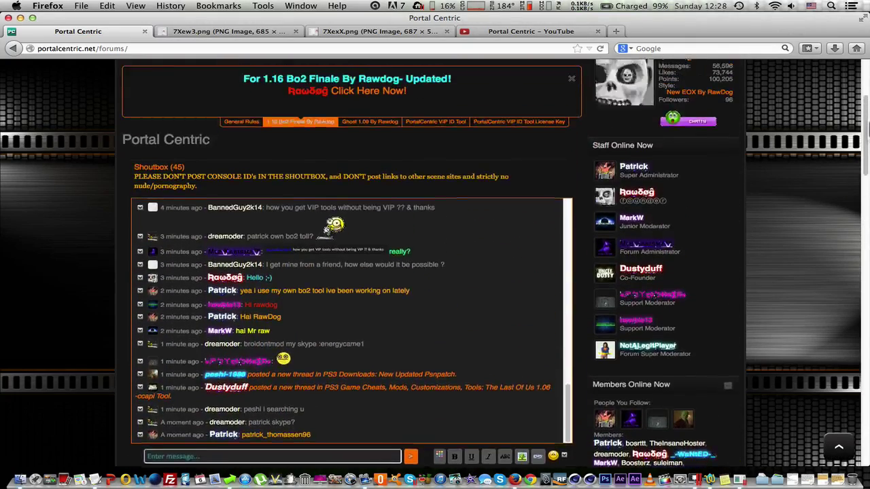
pyautogui.hotkey('ctrl', 'Up')
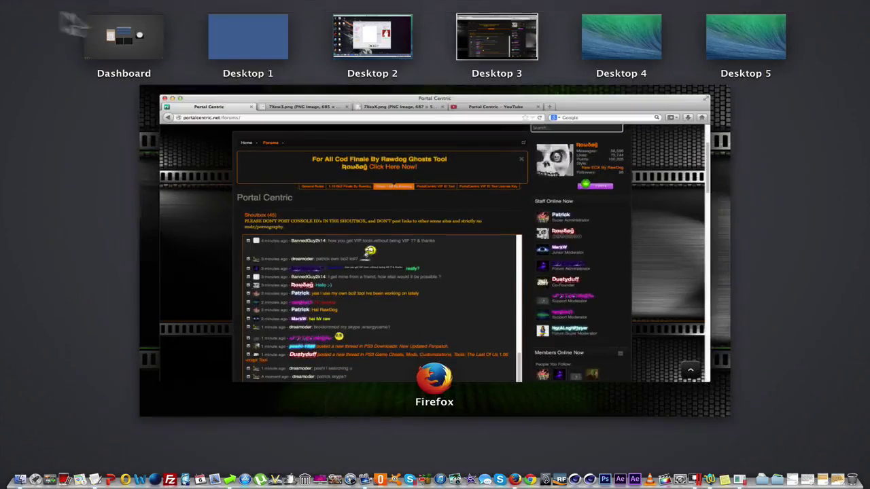
# - On Desktop 1, start a new line after 'desktop.' for 'so lets go find call of duty ghost s'
pyautogui.click(286, 46)
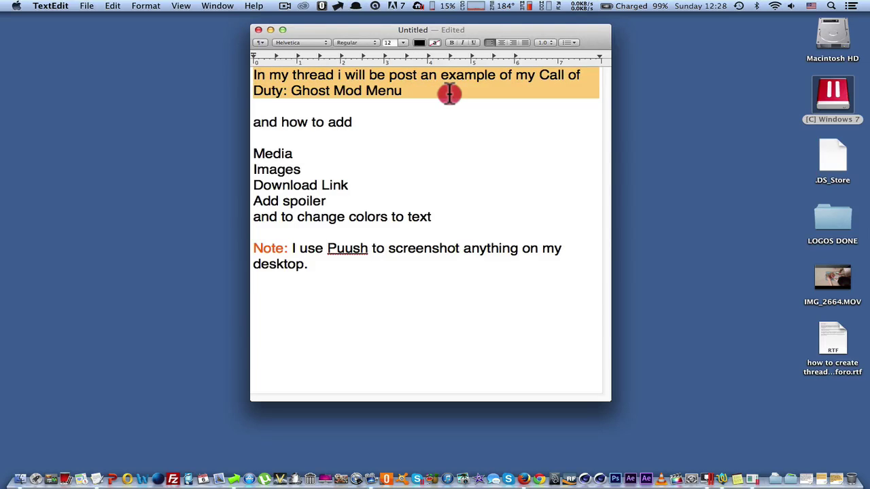
pyautogui.click(374, 268)
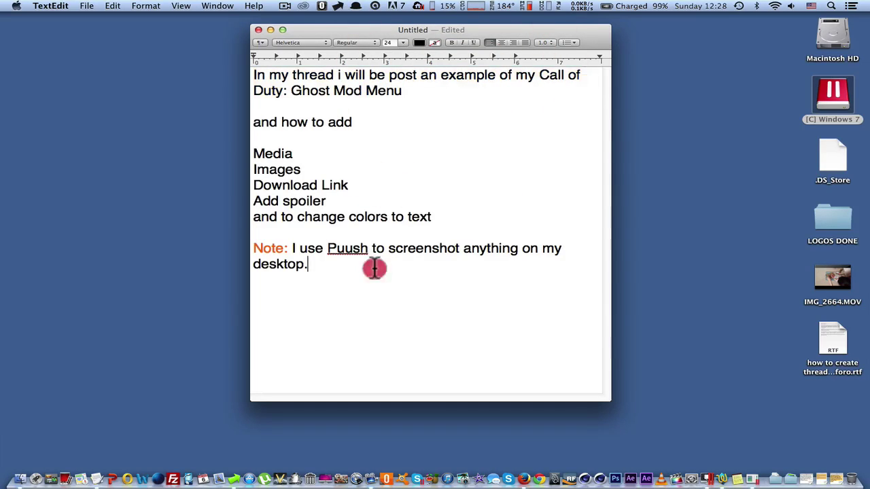
pyautogui.press('Return')
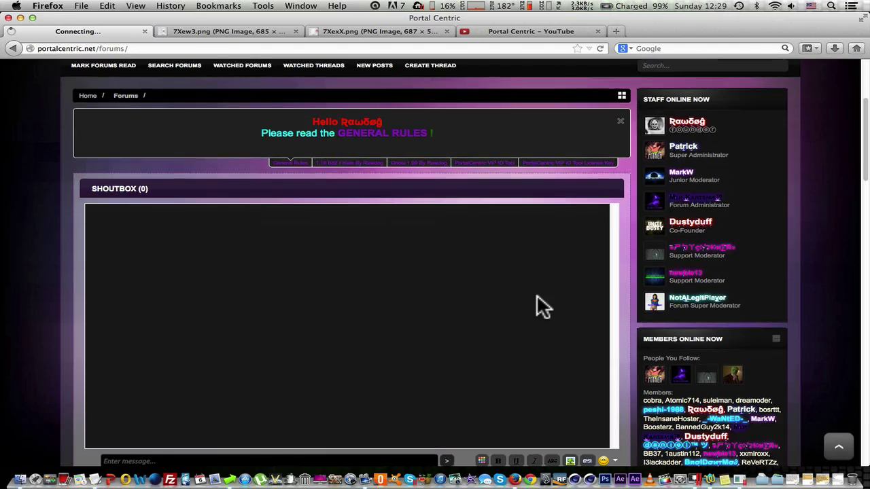
# - Collapse and re-expand Playstation Games, then open Call Of Duty Titles under Playstation 3
pyautogui.scroll(-10, 536, 294)
pyautogui.scroll(-5, 536, 294)
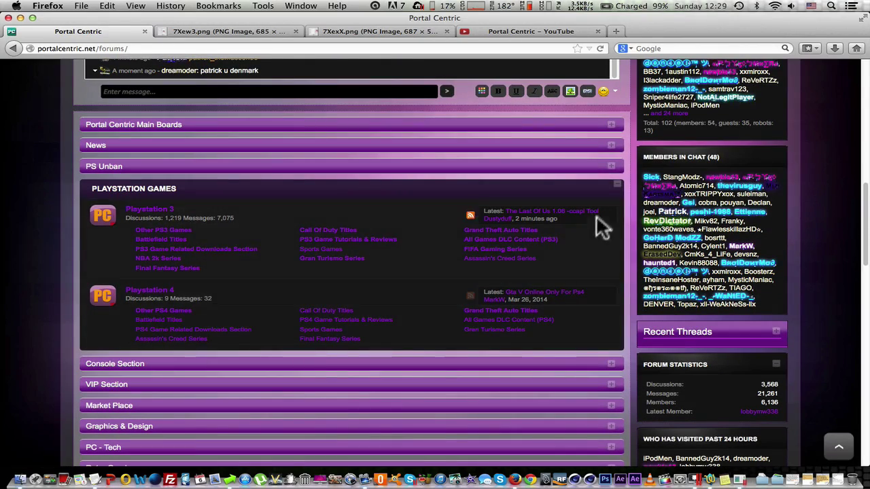
pyautogui.click(616, 183)
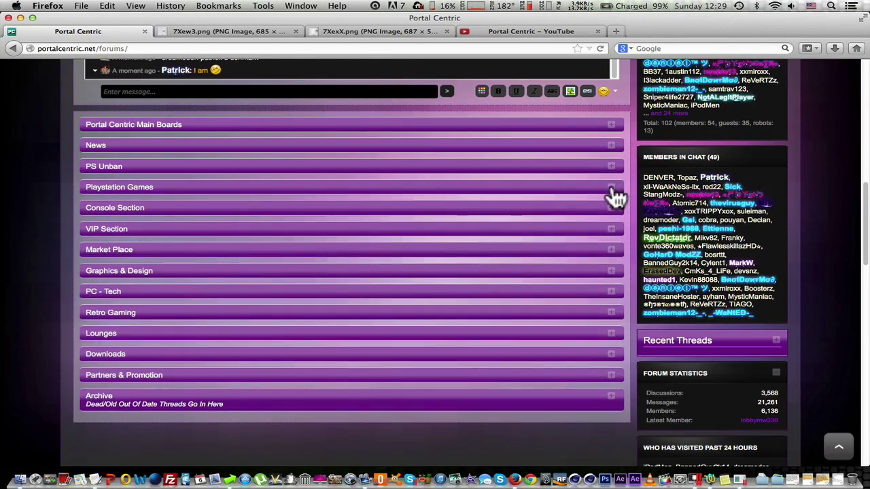
pyautogui.moveTo(81, 187); pyautogui.dragTo(167, 190)
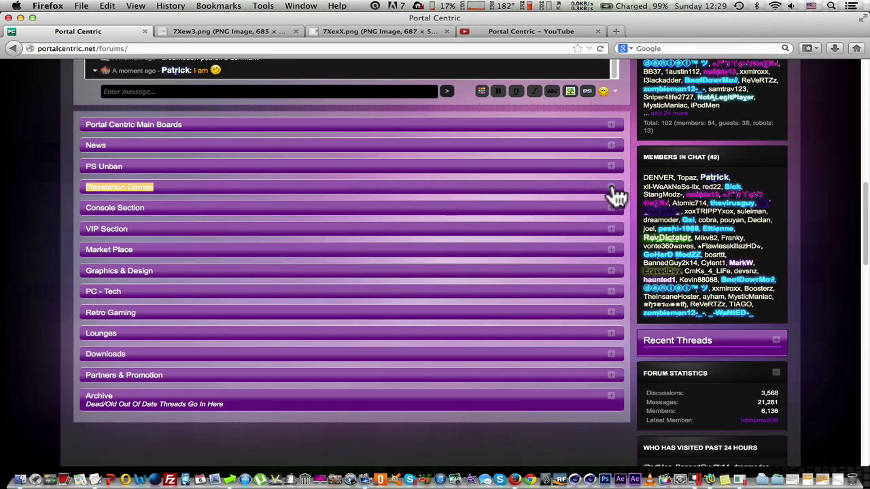
pyautogui.click(611, 188)
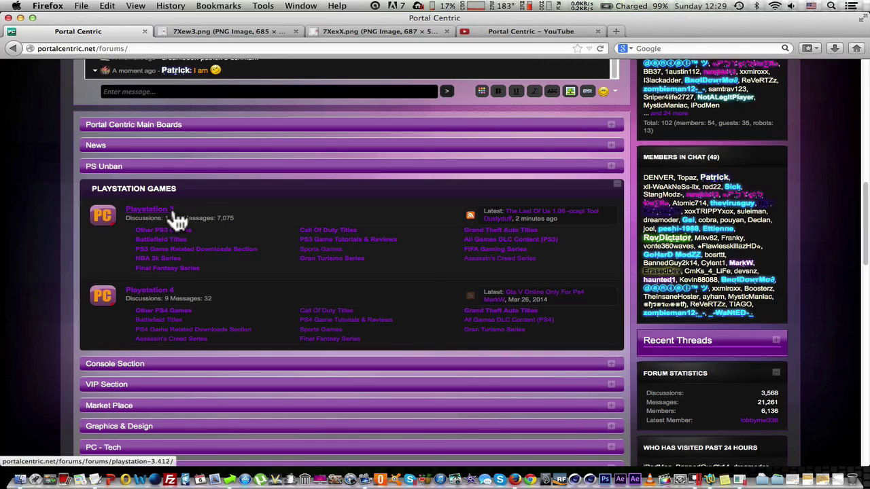
pyautogui.click(139, 210)
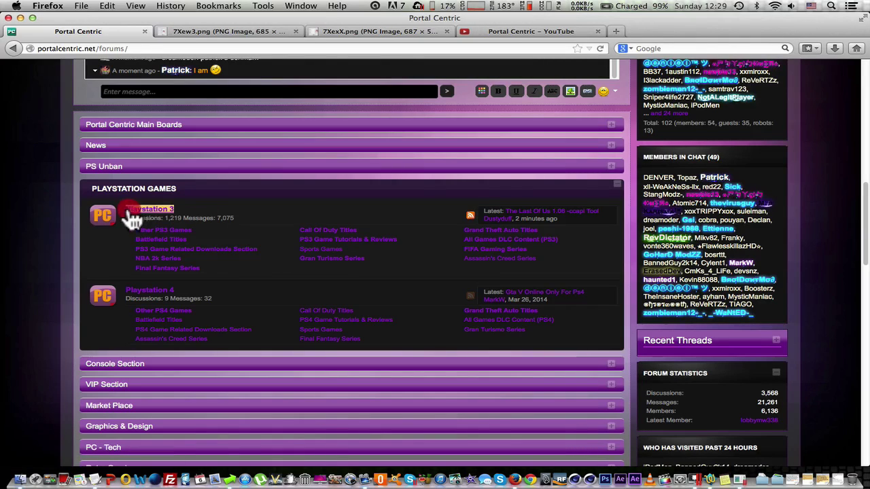
pyautogui.click(309, 231)
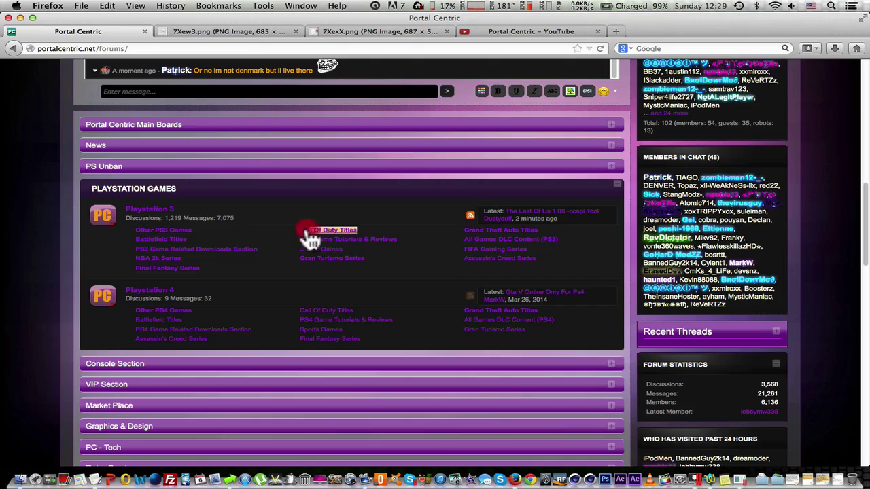
pyautogui.click(342, 232)
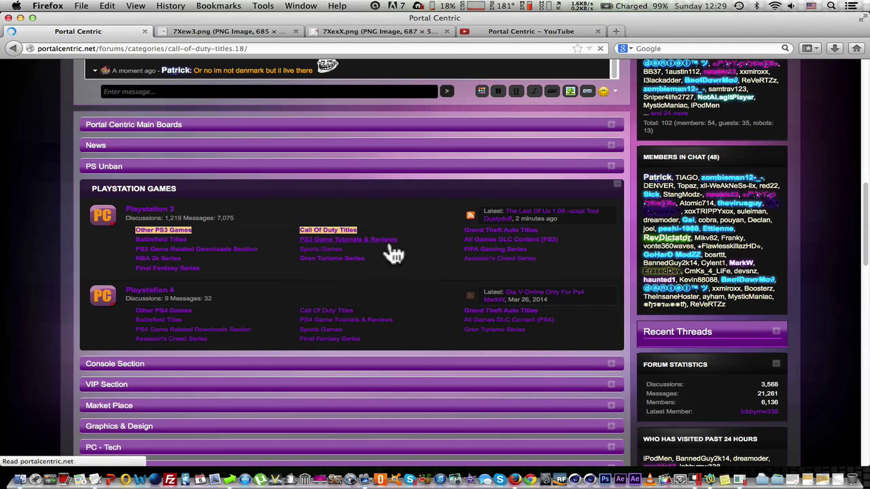
pyautogui.scroll(-3, 393, 251)
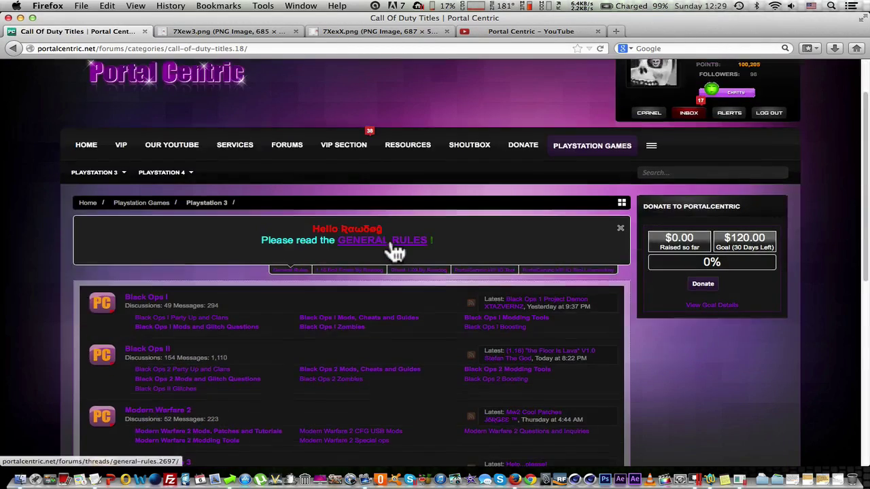
# - Scroll to the Ghosts section and open the Ghosts Modding Tools board
pyautogui.scroll(-5, 393, 250)
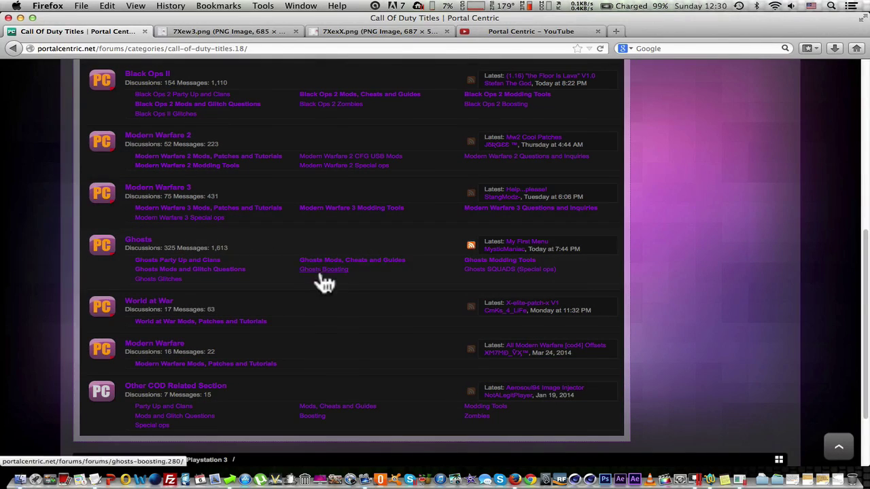
pyautogui.click(470, 263)
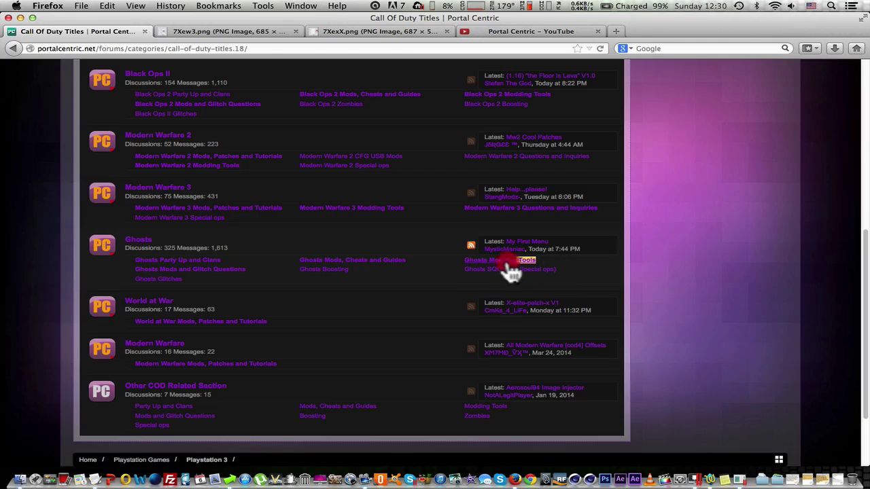
pyautogui.click(481, 265)
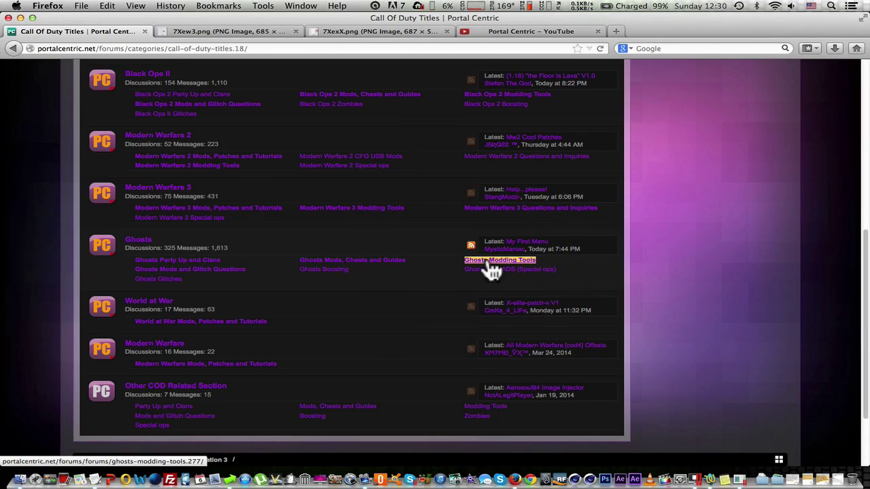
pyautogui.click(489, 267)
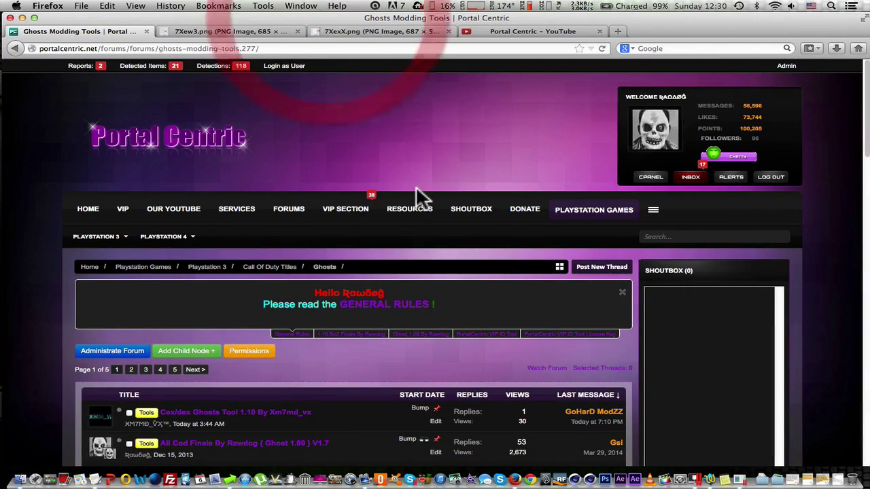
pyautogui.scroll(-1, 416, 187)
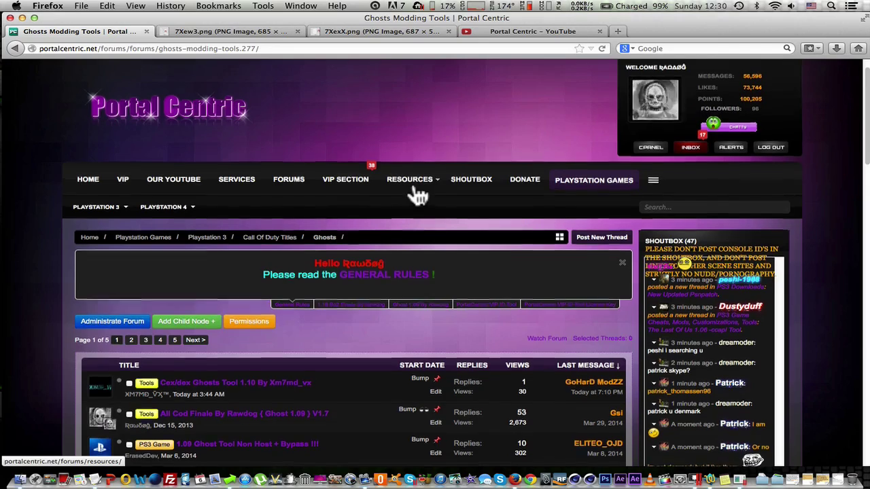
# - Start a new thread in Ghosts Modding Tools to reach the Create Thread page
pyautogui.scroll(1, 414, 195)
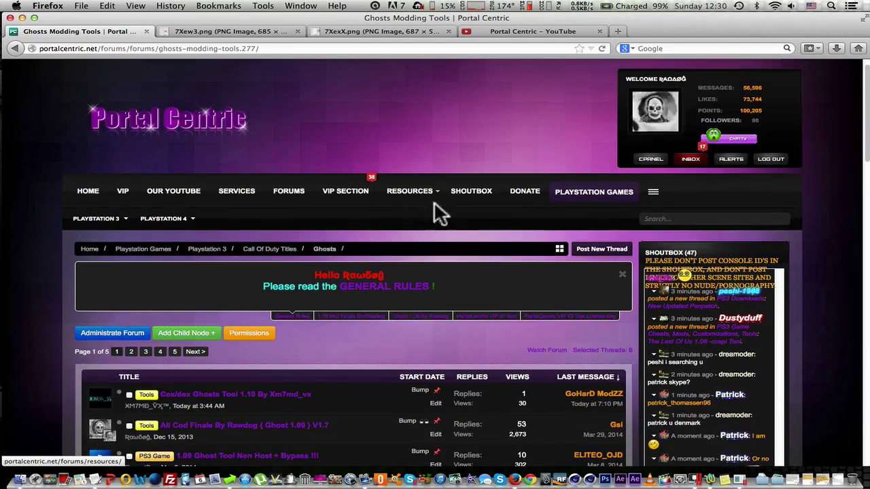
pyautogui.click(609, 251)
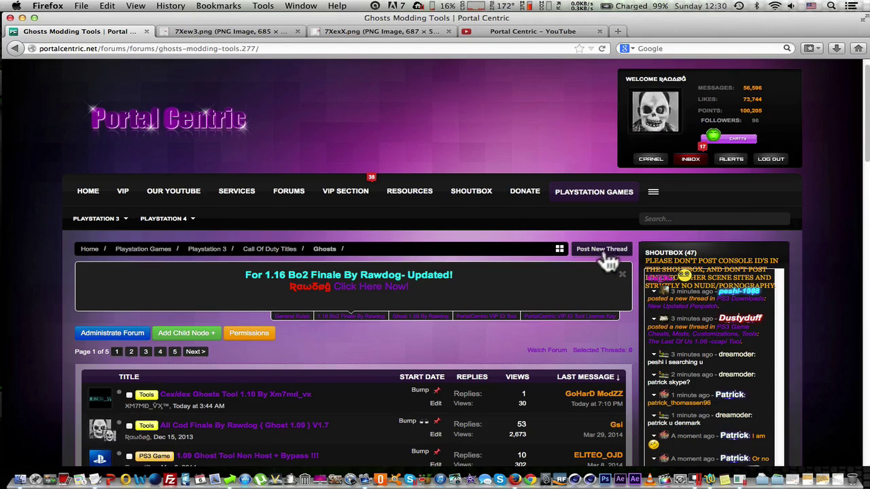
pyautogui.click(604, 251)
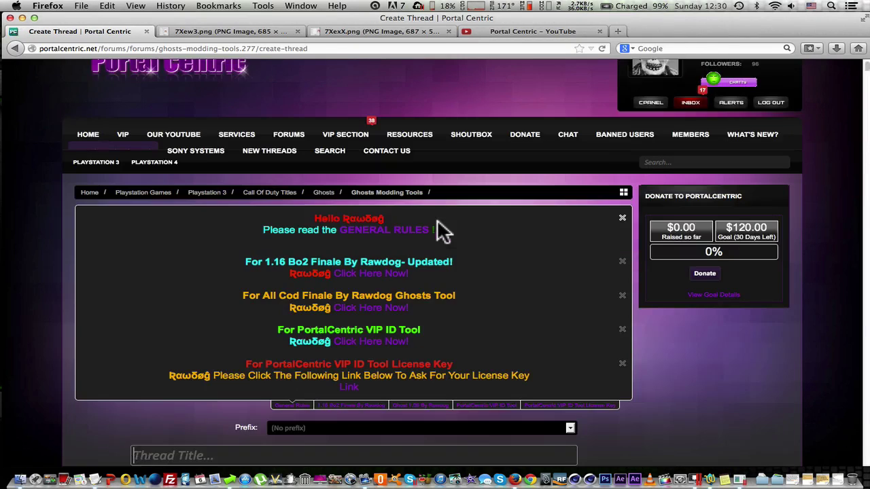
pyautogui.click(436, 220)
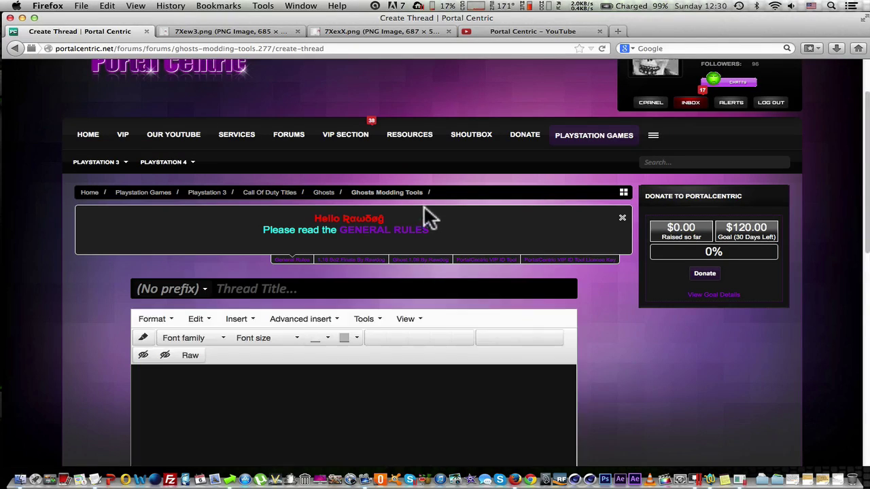
# - Choose the Tools prefix for the new thread and begin the title with 'Call of duty'
pyautogui.click(188, 149)
pyautogui.scroll(-2, 188, 149)
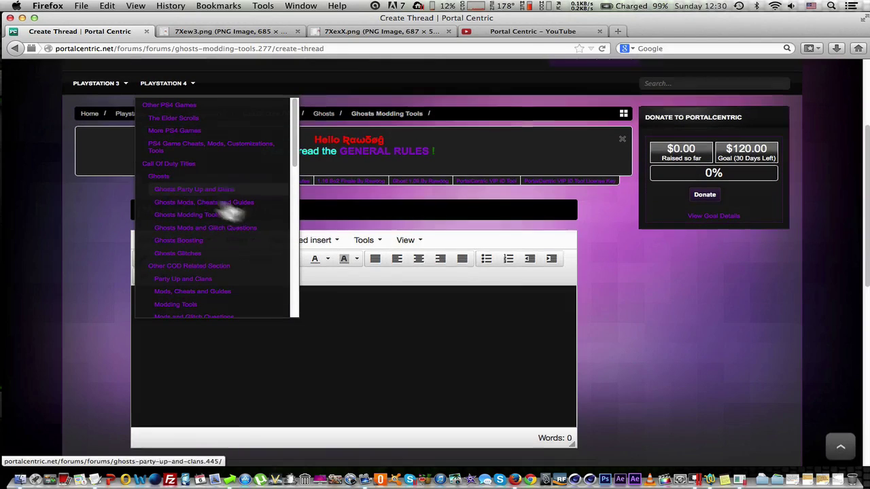
pyautogui.click(633, 273)
pyautogui.click(205, 212)
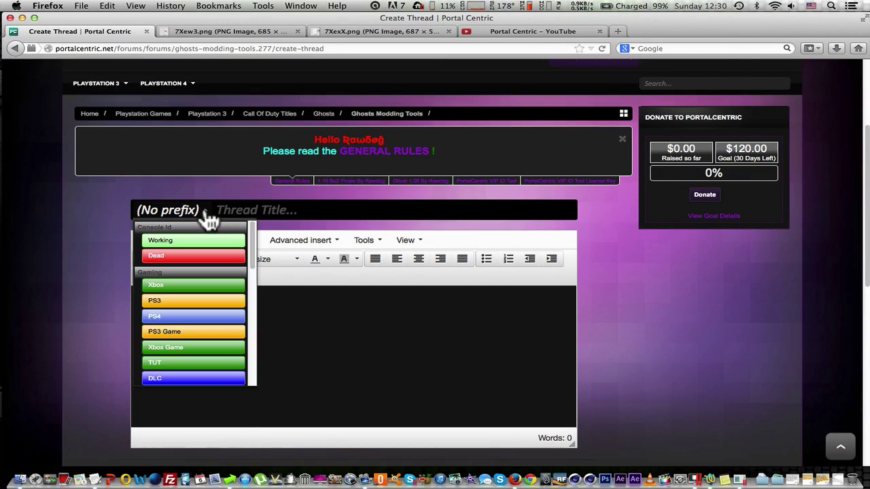
pyautogui.scroll(-2, 231, 307)
pyautogui.scroll(-3, 231, 308)
pyautogui.scroll(-2, 230, 302)
pyautogui.scroll(-1, 233, 305)
pyautogui.scroll(-1, 169, 344)
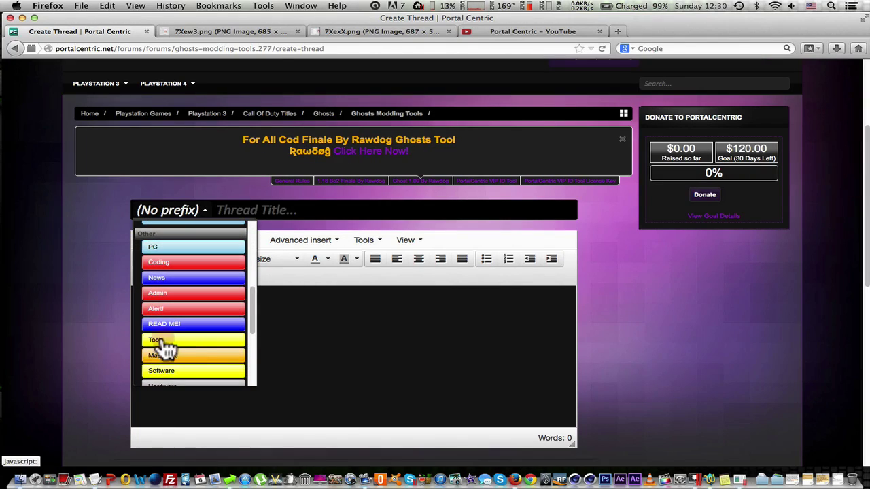
pyautogui.click(164, 343)
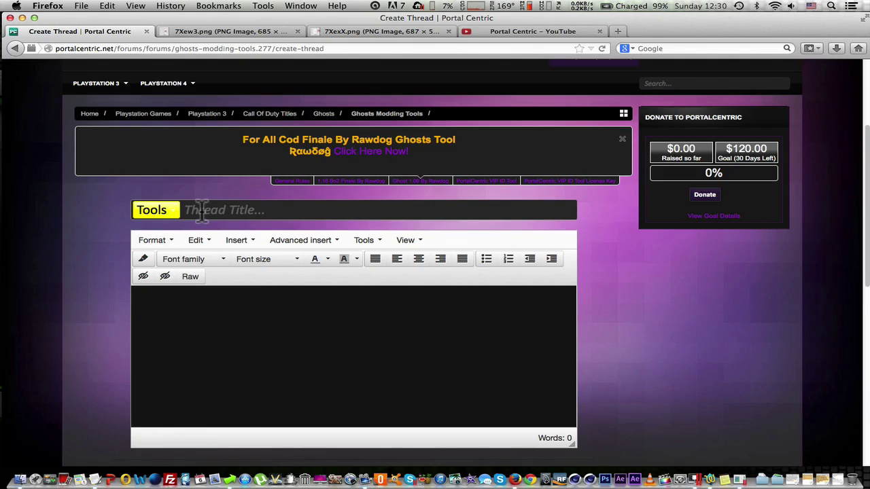
pyautogui.write('Call of duty')
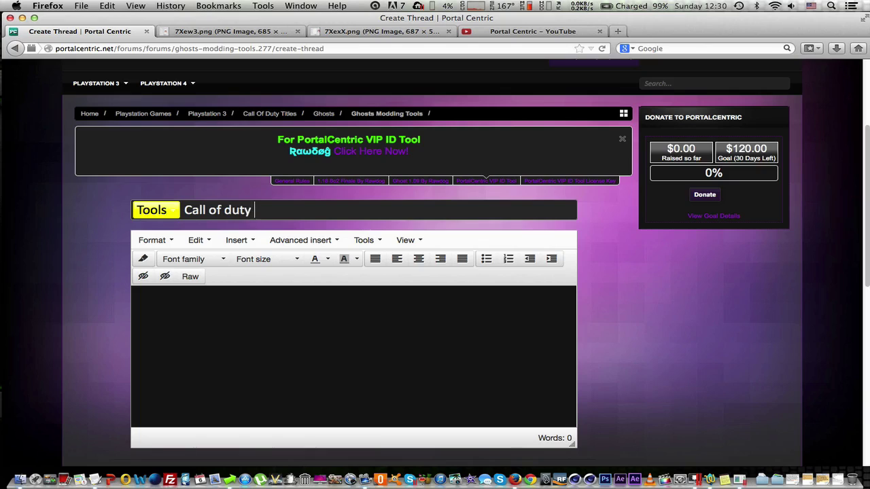
# - Complete the title as 'Call of Duty Ghost RTM Mod Menu 1.10' and move into the message body
pyautogui.press('BackSpace')
pyautogui.press('BackSpace')
pyautogui.press('BackSpace')
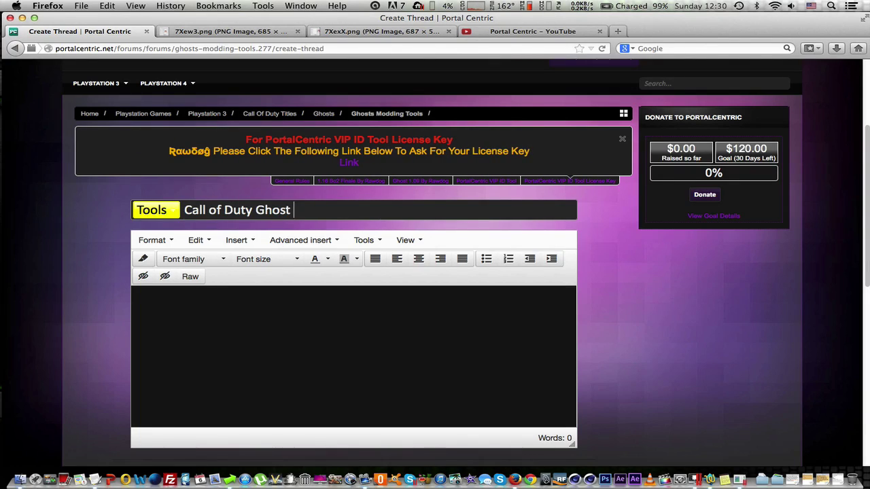
pyautogui.write('RM')
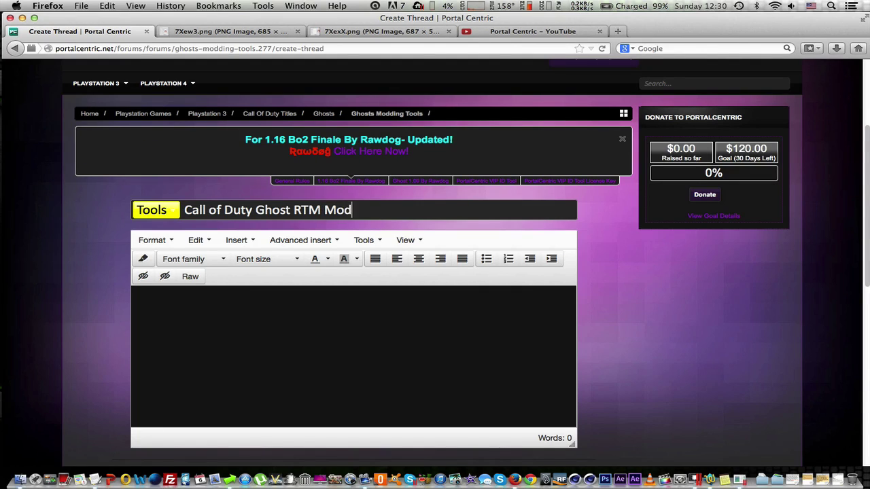
pyautogui.write('enu 1.10')
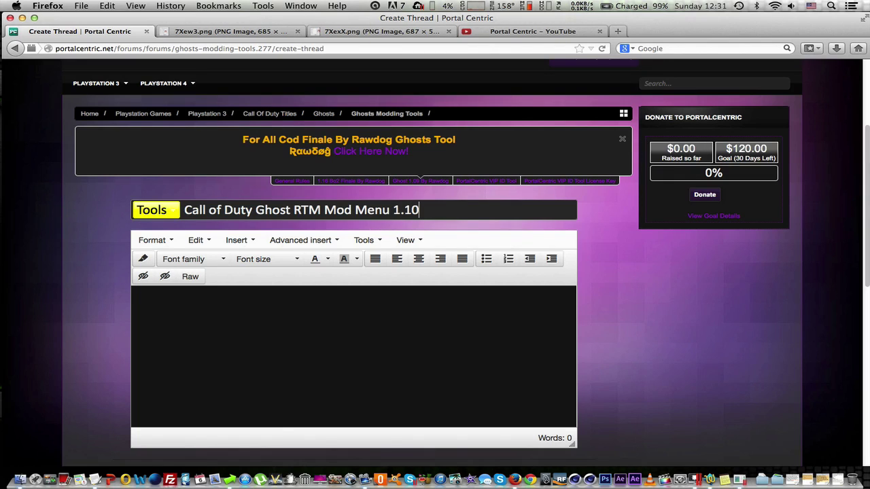
pyautogui.click(317, 304)
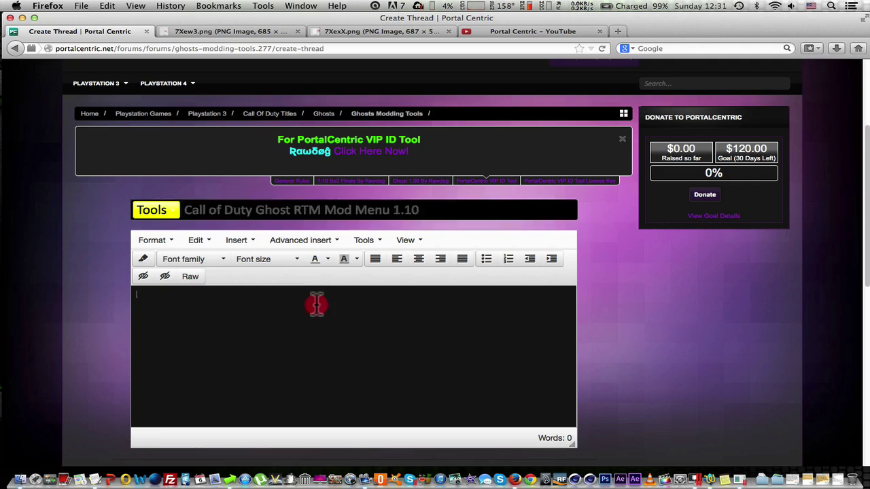
pyautogui.scroll(-3, 304, 275)
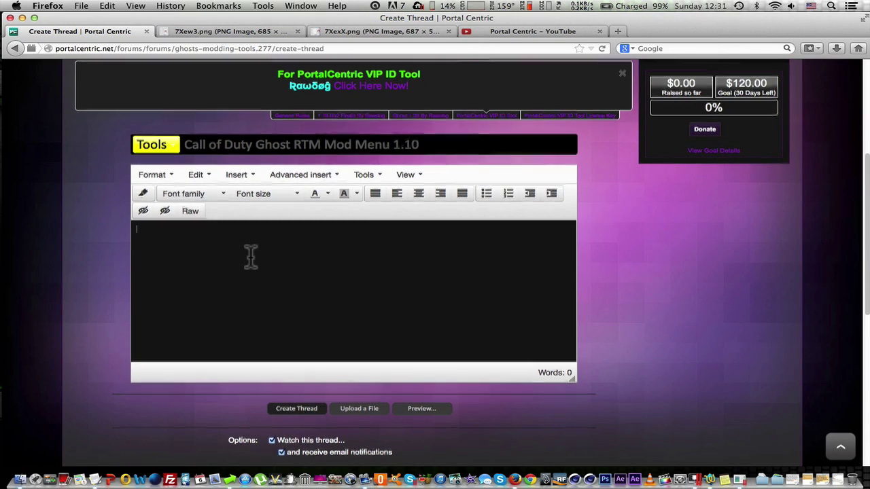
pyautogui.scroll(-1, 248, 254)
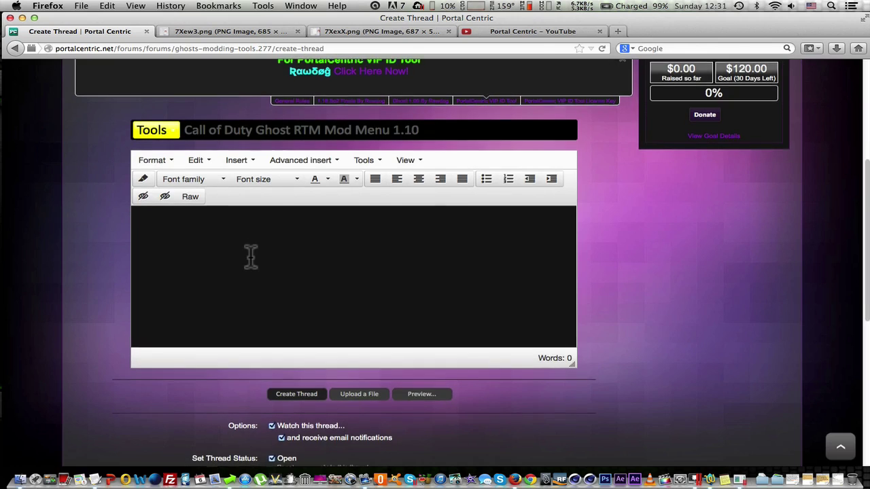
pyautogui.click(160, 168)
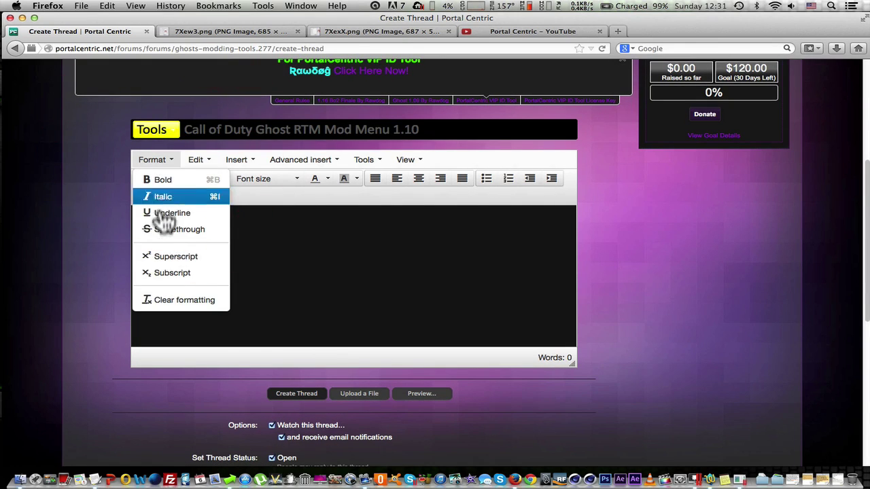
pyautogui.click(197, 160)
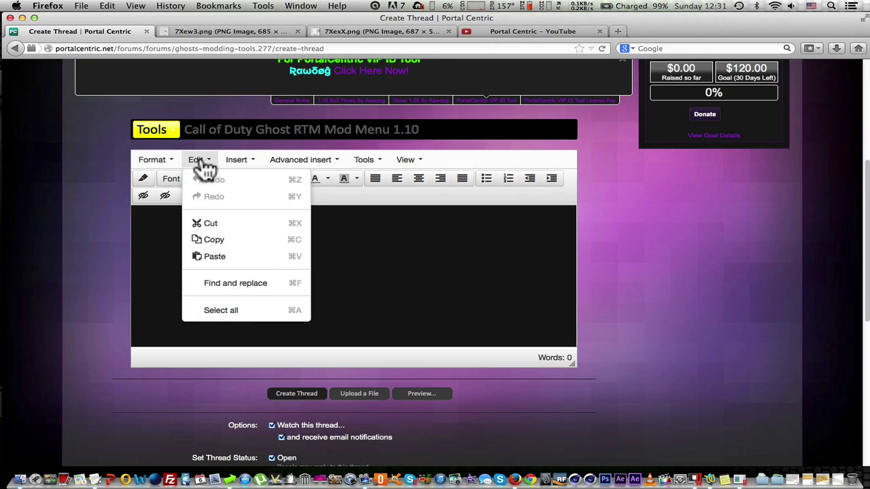
pyautogui.click(238, 161)
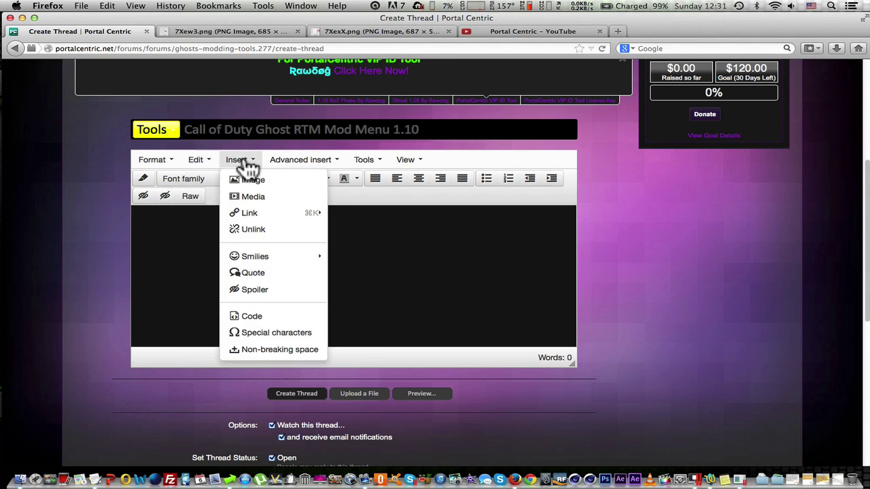
pyautogui.moveTo(255, 217)
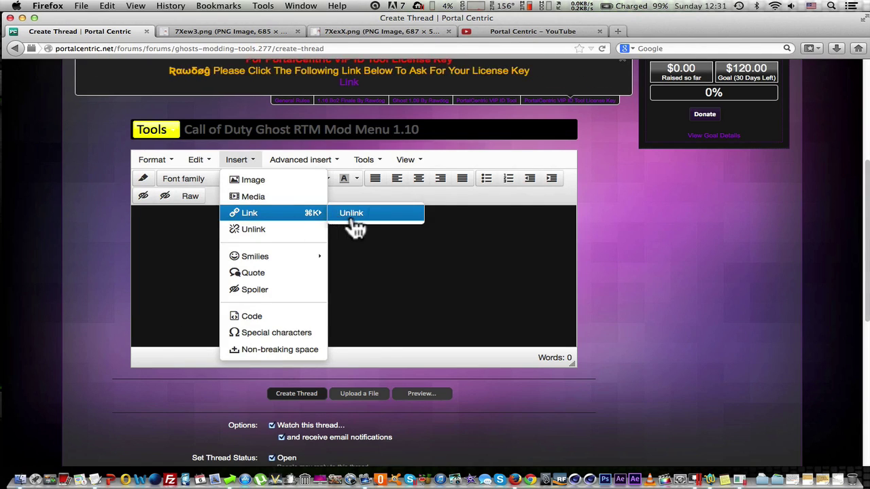
pyautogui.moveTo(279, 262)
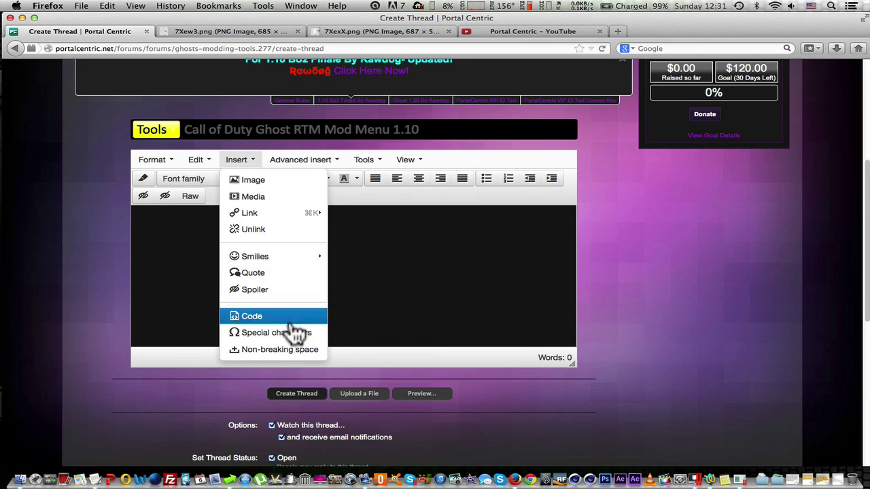
pyautogui.click(302, 160)
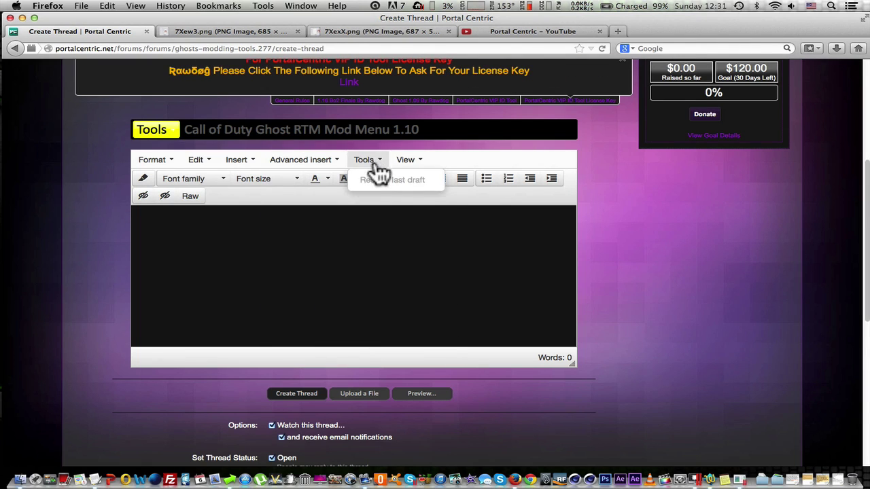
pyautogui.click(408, 179)
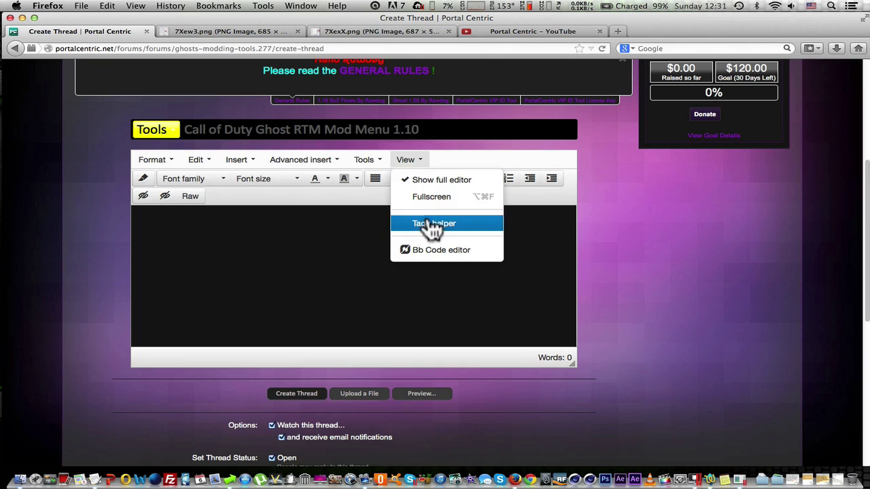
pyautogui.click(361, 227)
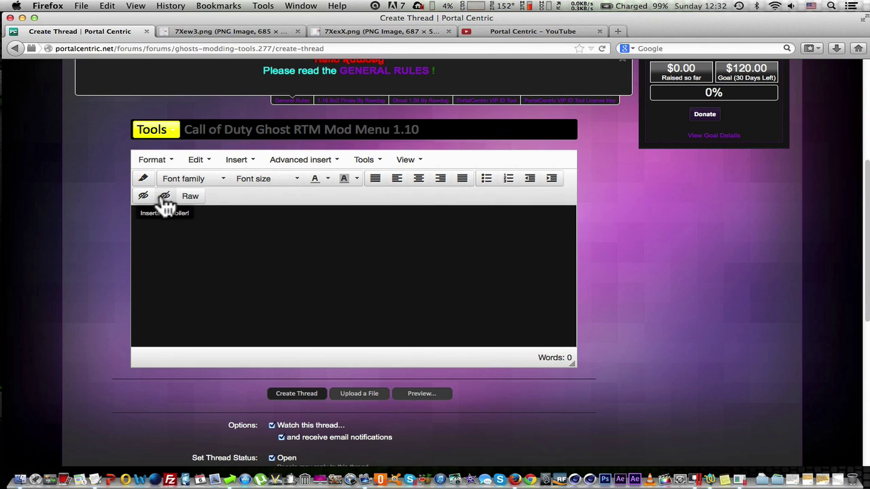
pyautogui.click(285, 223)
# - Type the three-line greeting and colour all of it magenta #d529a3 via More colors
pyautogui.write('hanging the color to the')
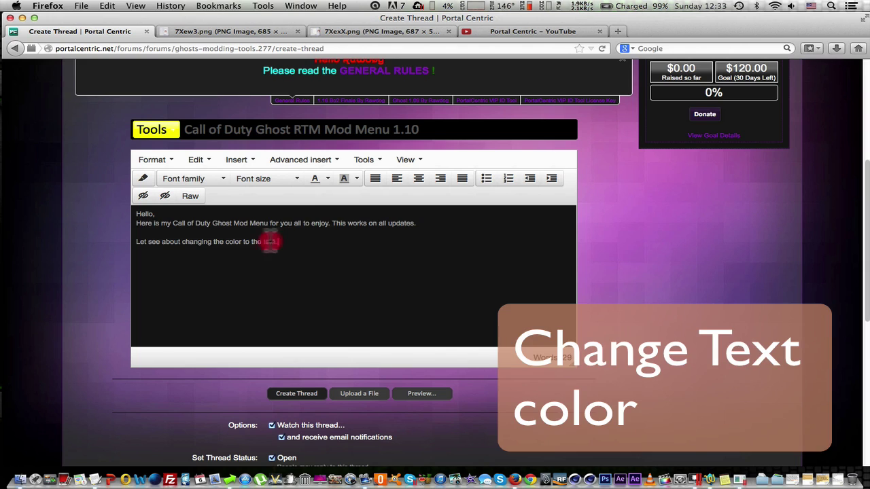
pyautogui.moveTo(278, 241); pyautogui.dragTo(136, 213)
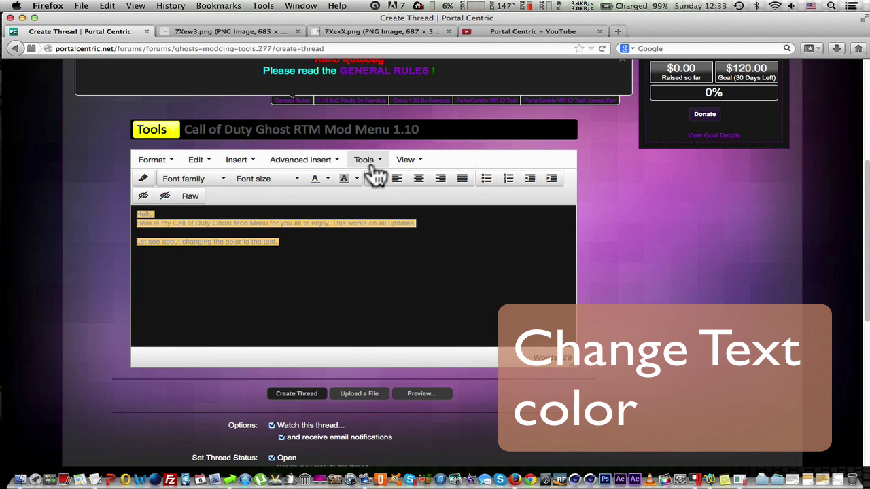
pyautogui.click(328, 179)
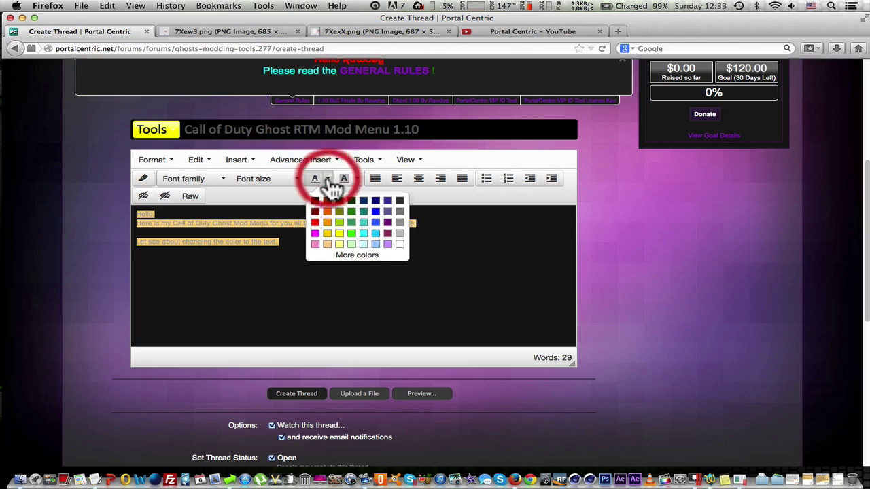
pyautogui.click(347, 256)
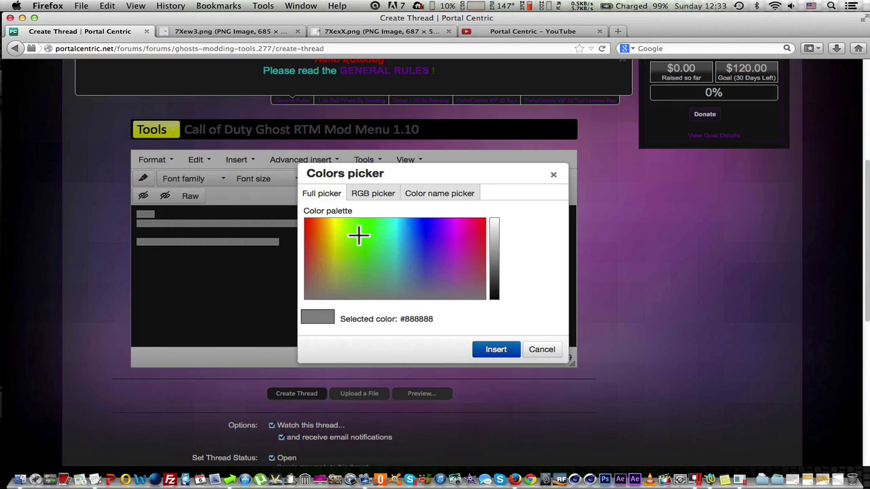
pyautogui.moveTo(359, 235); pyautogui.dragTo(455, 234)
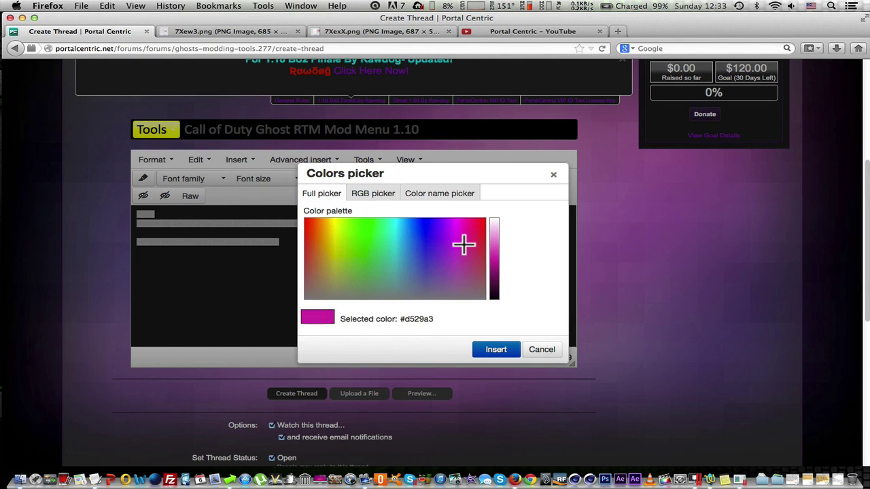
pyautogui.click(502, 350)
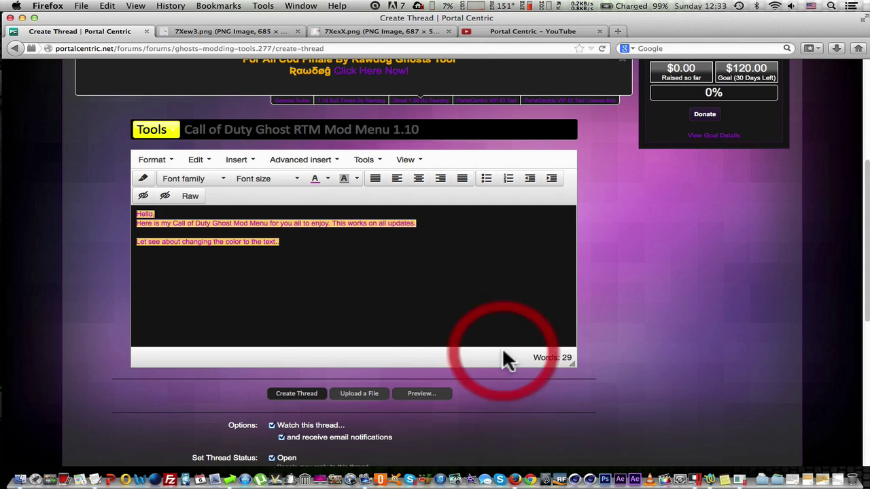
pyautogui.click(330, 264)
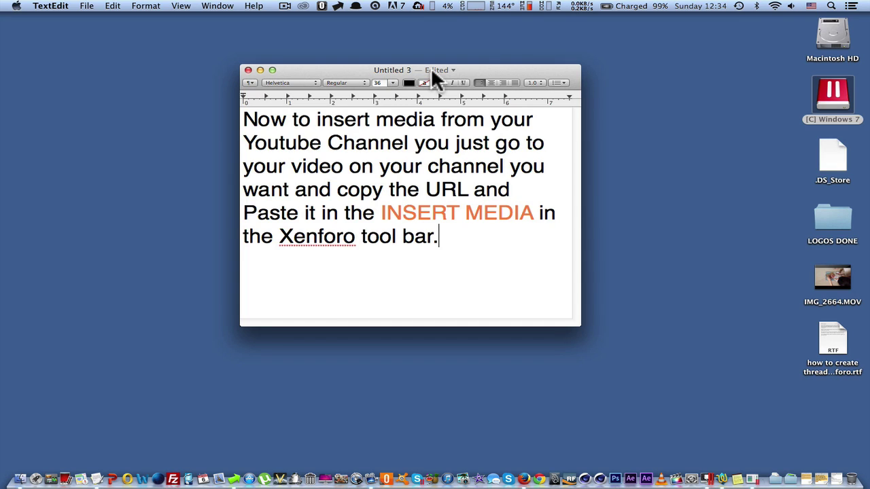
# - Select the TextEdit note on embedding YouTube media and open the Ghost Mod Menu 1.10 video
pyautogui.moveTo(435, 236); pyautogui.dragTo(257, 118)
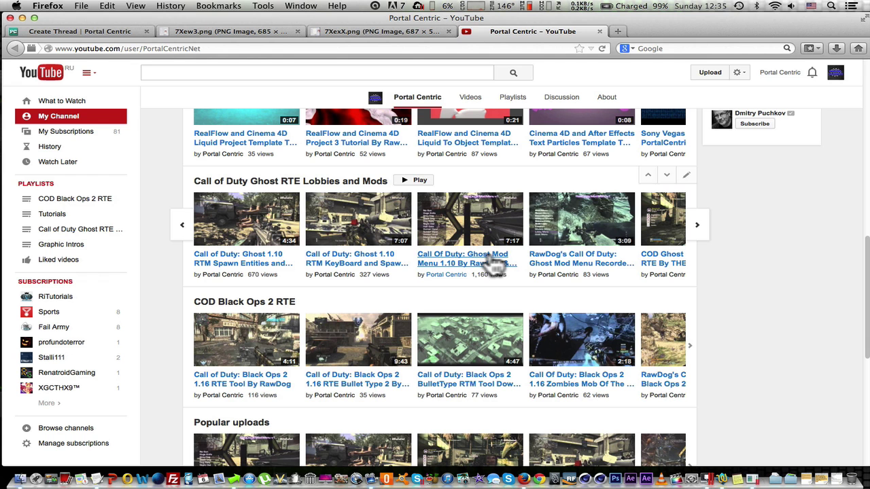
pyautogui.click(489, 262)
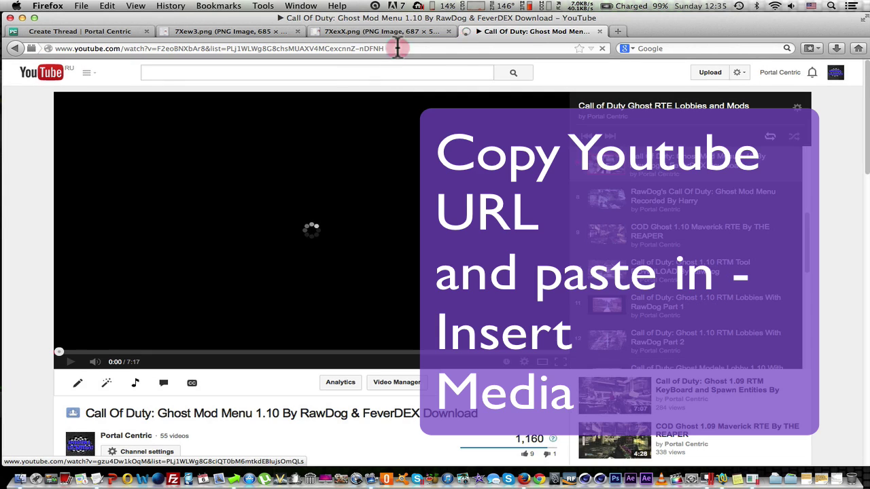
# - Copy the Ghost Mod Menu 1.10 video URL, pause the ad, and return to Create Thread
pyautogui.click(397, 48)
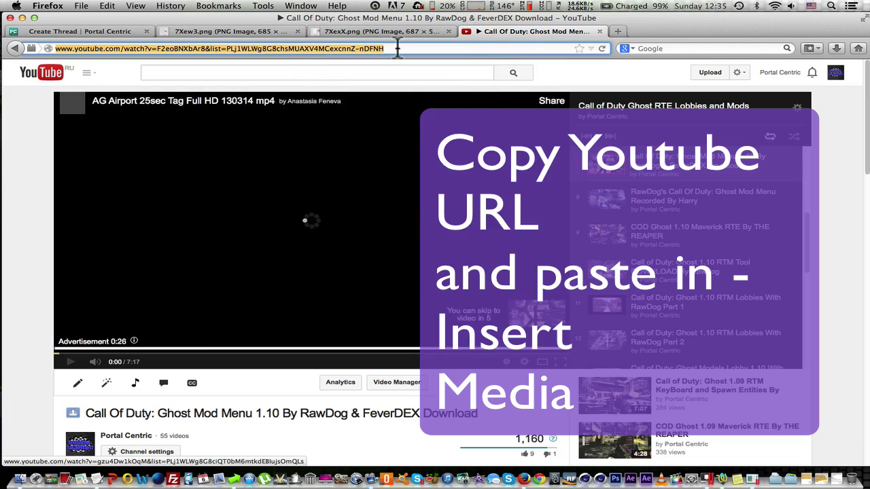
pyautogui.click(141, 48)
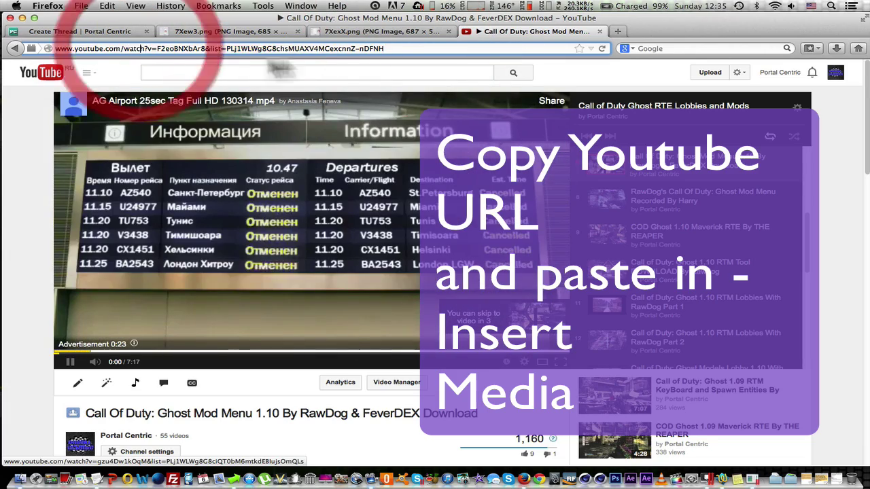
pyautogui.tripleClick(140, 49)
pyautogui.rightClick(141, 49)
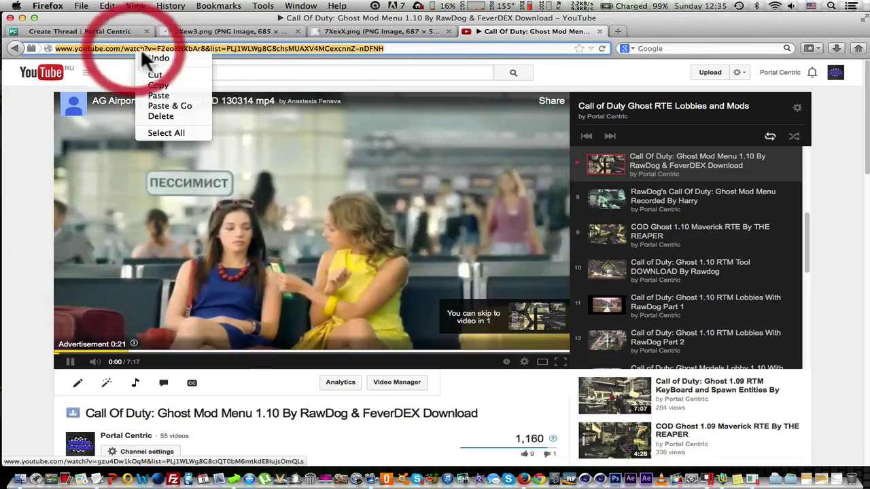
pyautogui.click(168, 85)
pyautogui.click(71, 361)
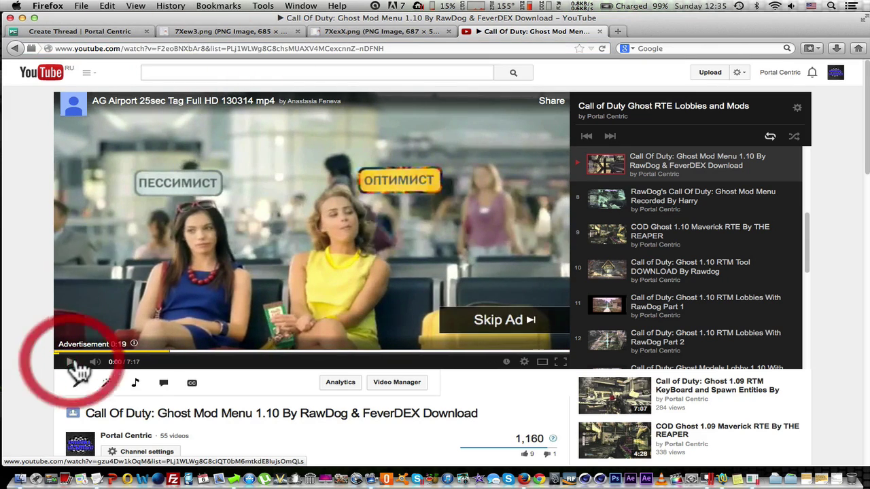
pyautogui.click(109, 31)
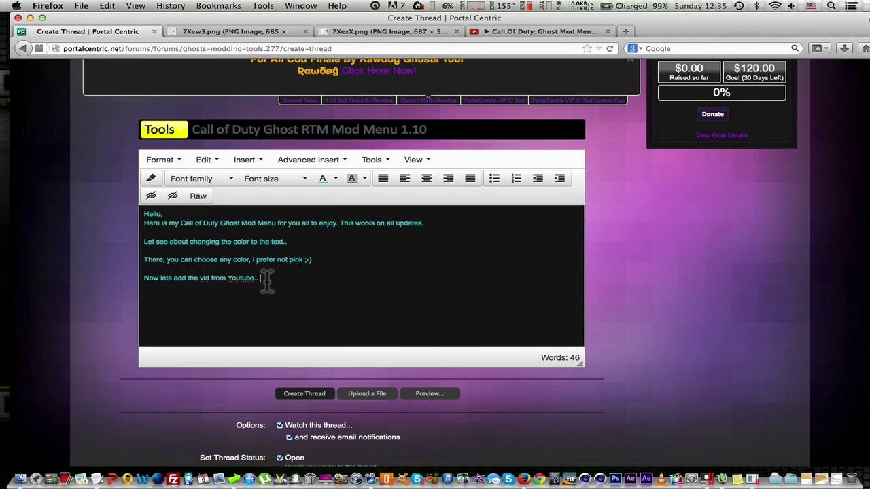
# - Embed the YouTube video by pasting its URL into Insert > Media
pyautogui.press('Return')
pyautogui.click(244, 161)
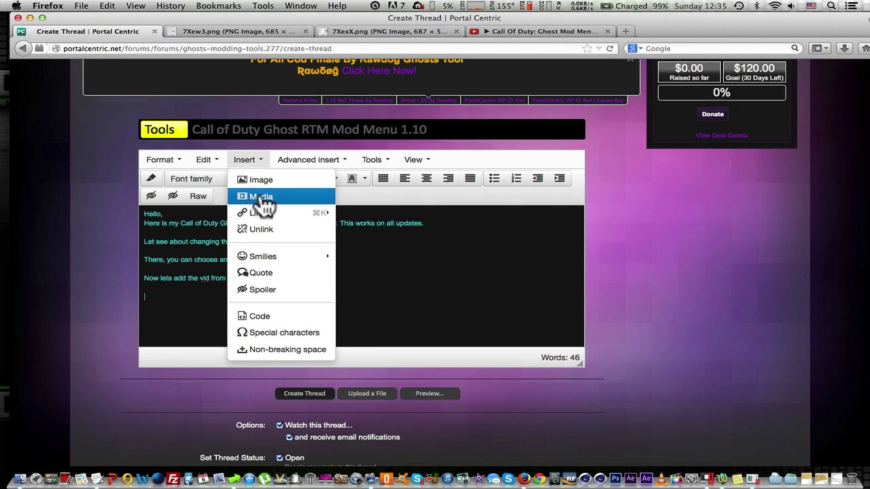
pyautogui.click(369, 260)
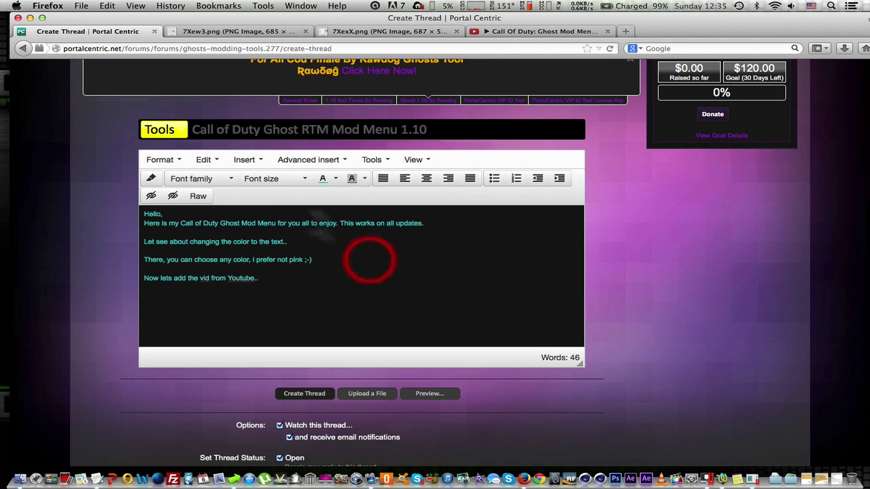
pyautogui.click(244, 161)
pyautogui.click(256, 196)
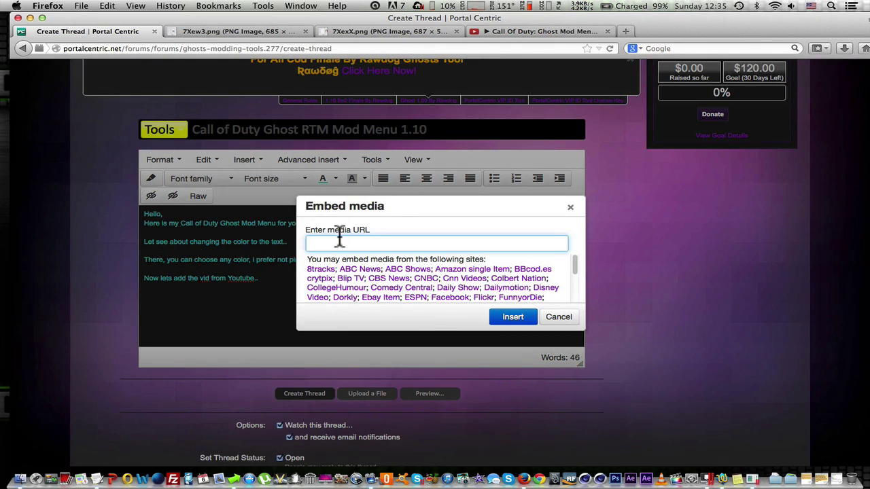
pyautogui.rightClick(335, 244)
pyautogui.click(373, 293)
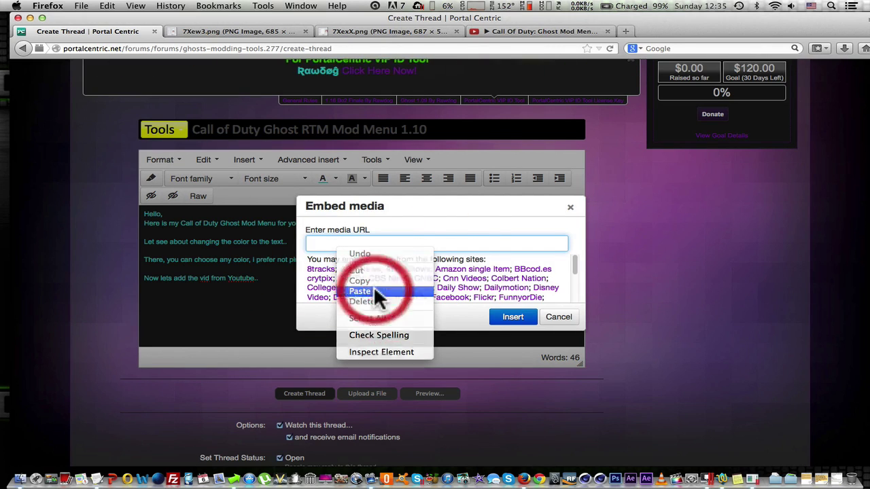
pyautogui.moveTo(484, 243); pyautogui.dragTo(234, 242)
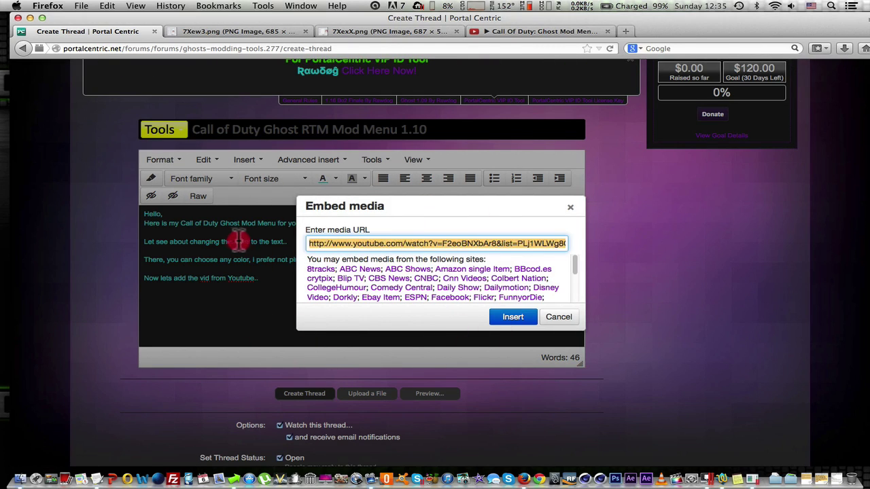
pyautogui.click(513, 318)
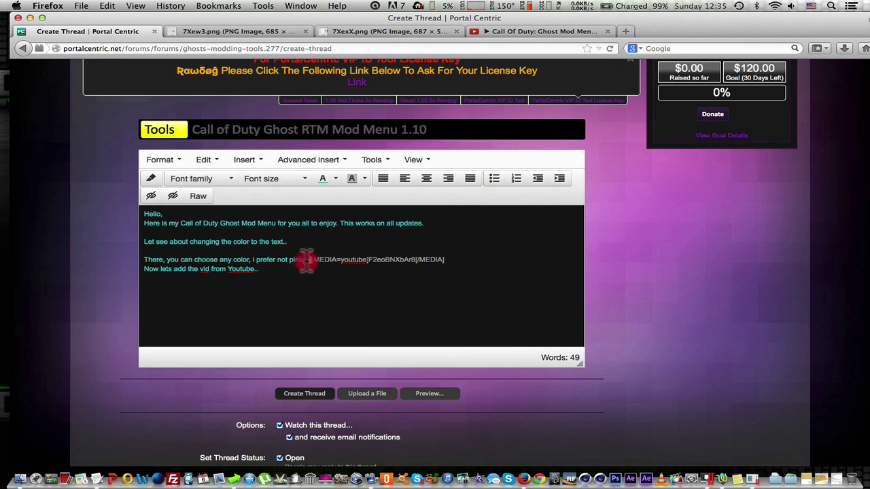
# - Delete the sentences about choosing colours and adding the video, then start a new line
pyautogui.moveTo(309, 259); pyautogui.dragTo(137, 257)
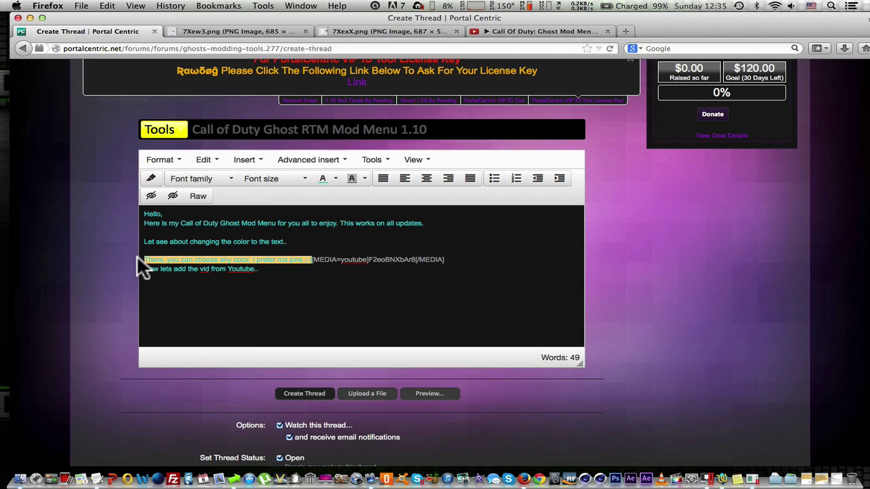
pyautogui.press('BackSpace')
pyautogui.click(290, 258)
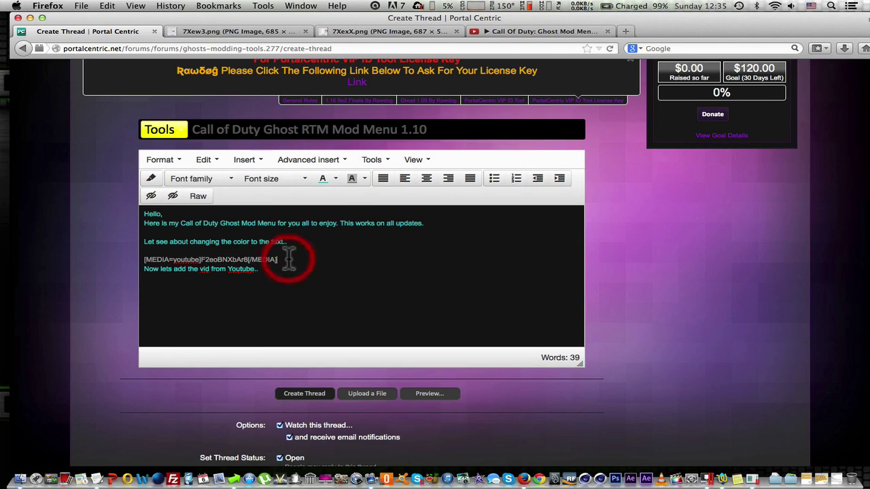
pyautogui.click(119, 268)
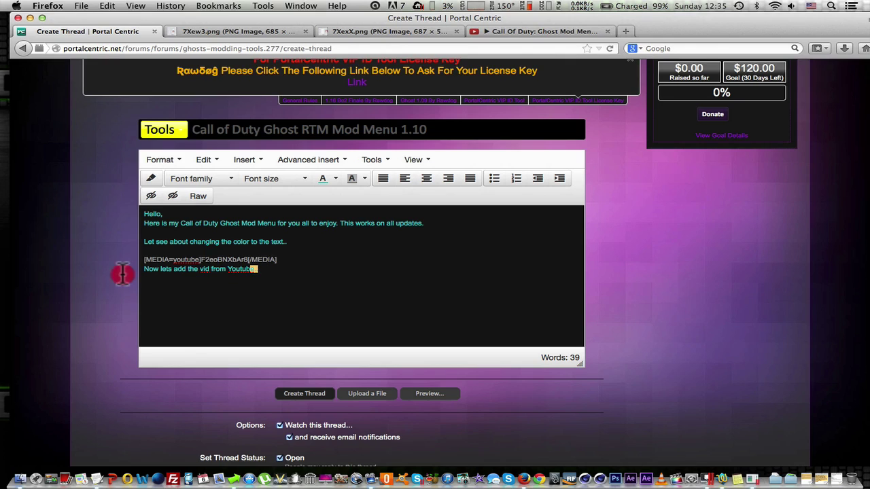
pyautogui.click(271, 270)
pyautogui.moveTo(269, 270); pyautogui.dragTo(140, 268)
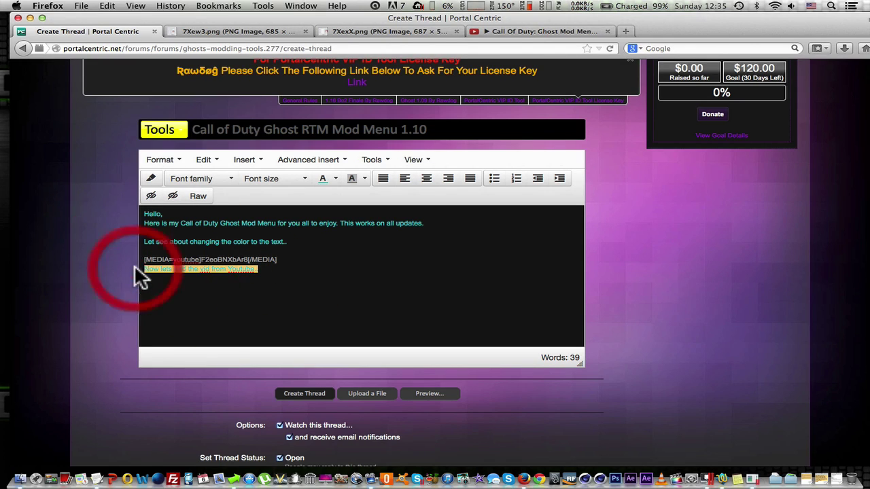
pyautogui.press('BackSpace')
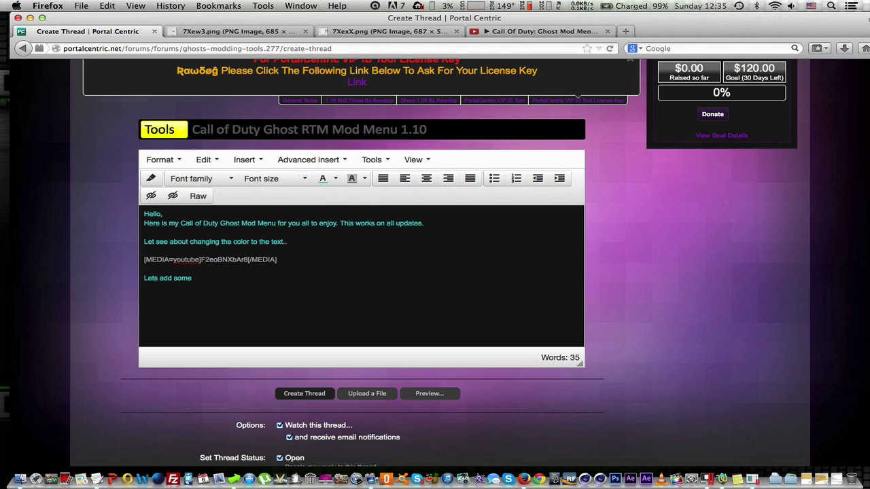
pyautogui.write('Lets add some screen shot')
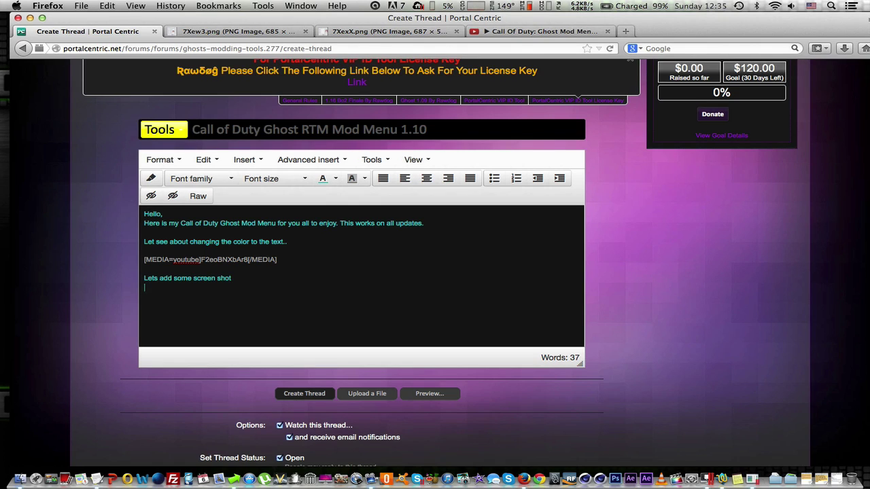
pyautogui.press('Return')
pyautogui.write('SCREENSHOTS')
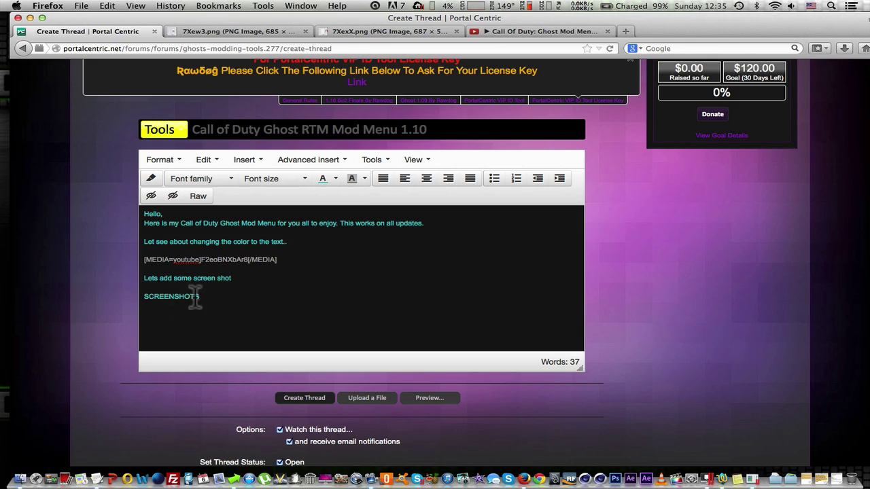
# - Colour the SCREENSHOTS heading purple and start a new line beneath it
pyautogui.moveTo(199, 296); pyautogui.dragTo(78, 292)
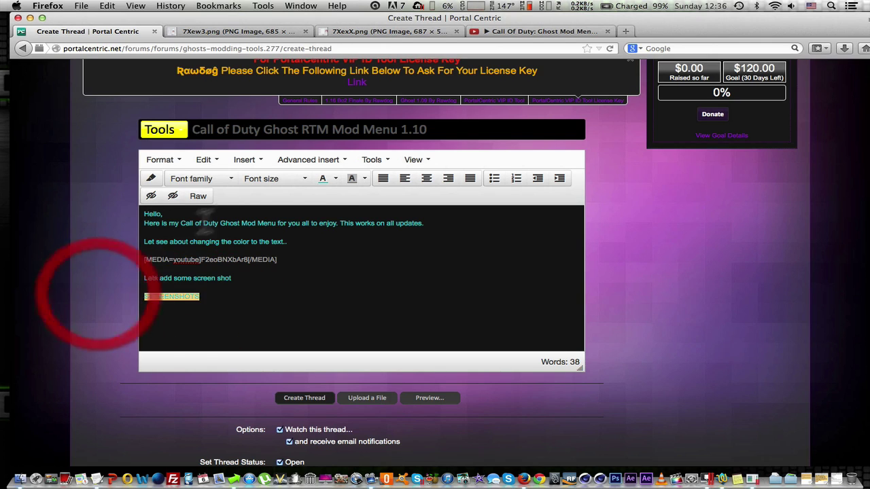
pyautogui.click(335, 179)
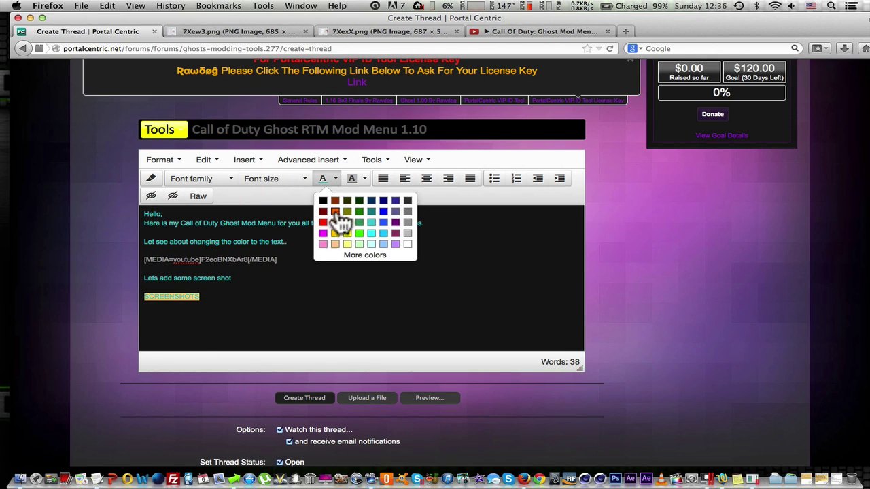
pyautogui.click(395, 223)
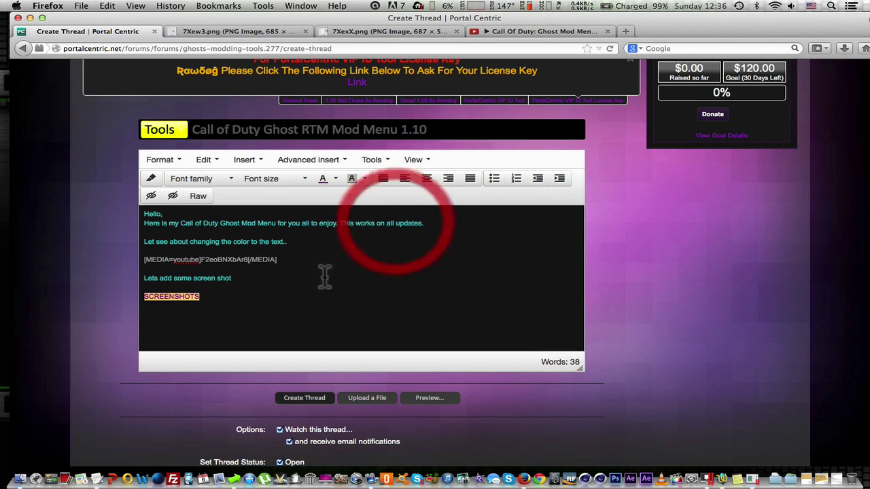
pyautogui.press('Return')
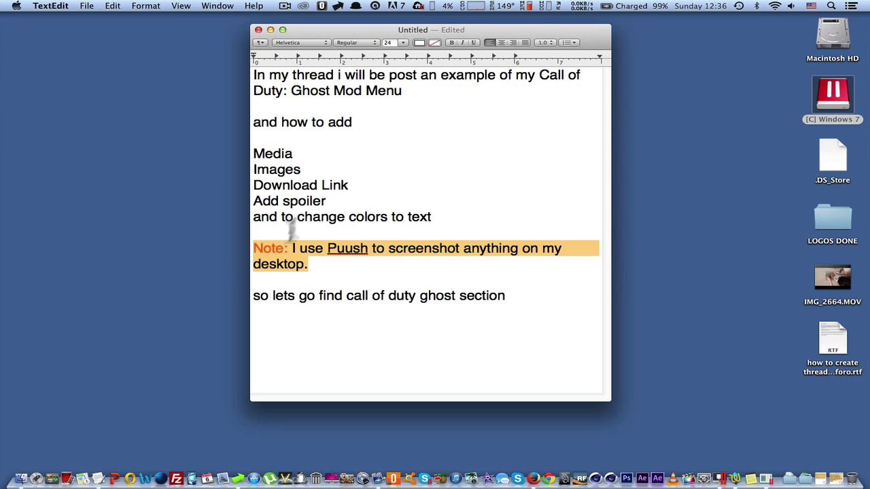
# - Select the Puush note, minimise the notes window, and switch to the forum page's desktop
pyautogui.moveTo(257, 248); pyautogui.dragTo(328, 267)
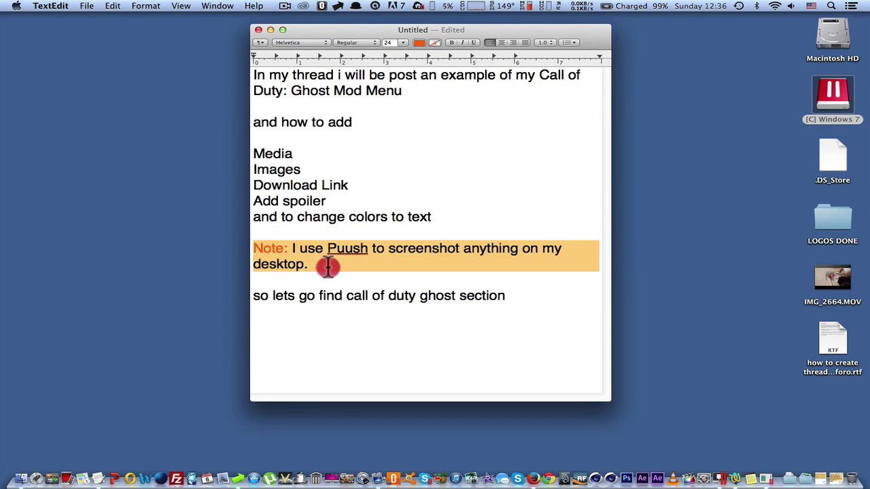
pyautogui.moveTo(328, 267); pyautogui.dragTo(329, 269)
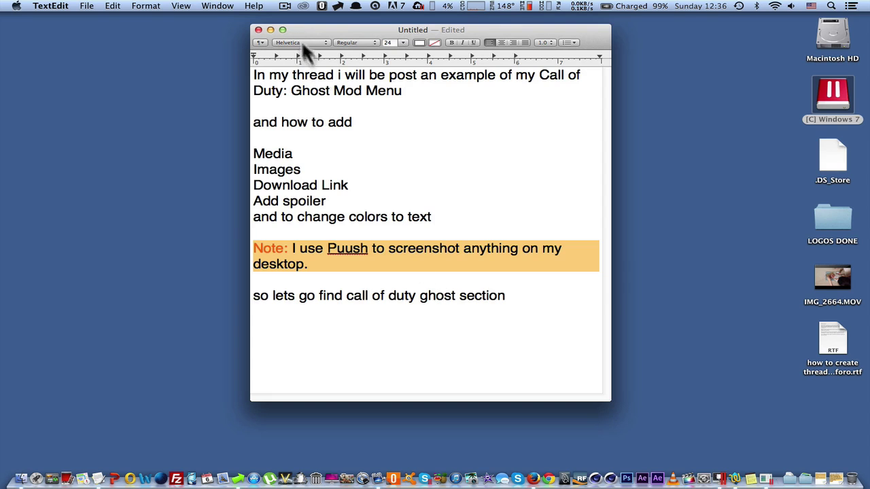
pyautogui.click(270, 30)
pyautogui.hotkey('ctrl', 'Up')
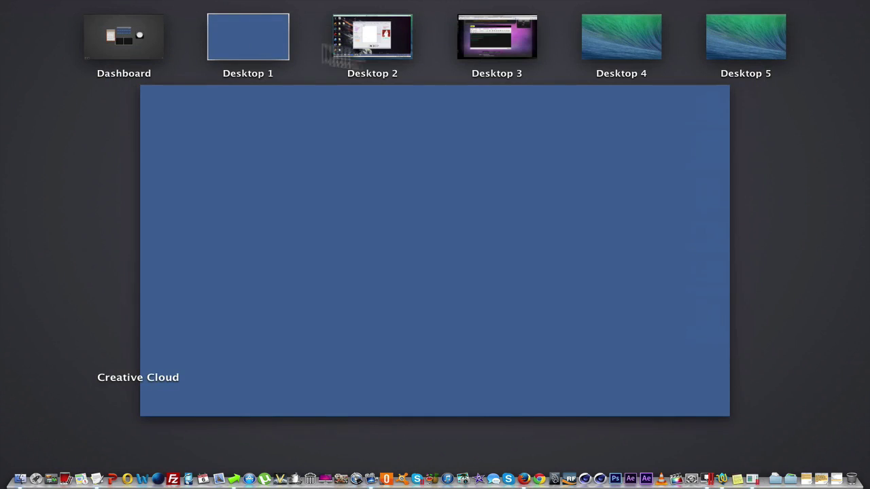
pyautogui.click(504, 49)
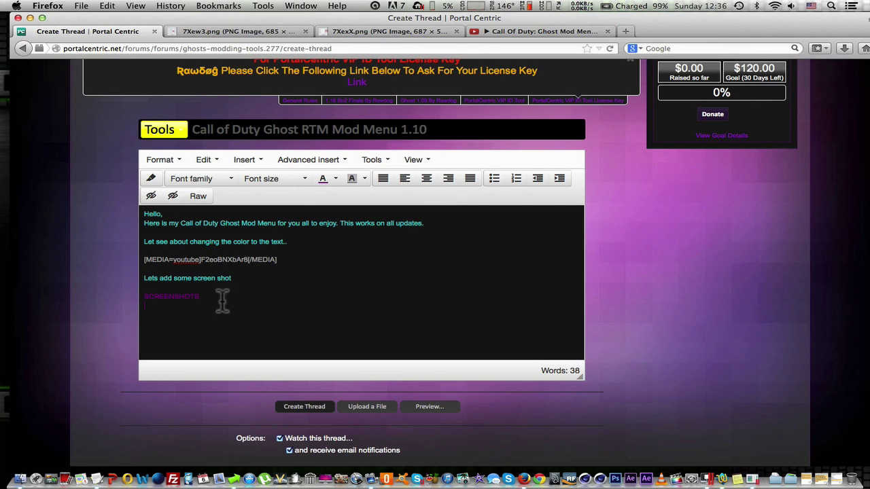
# - Copy the Puush screenshot's image address and insert it as an image under SCREENSHOTS
pyautogui.click(427, 31)
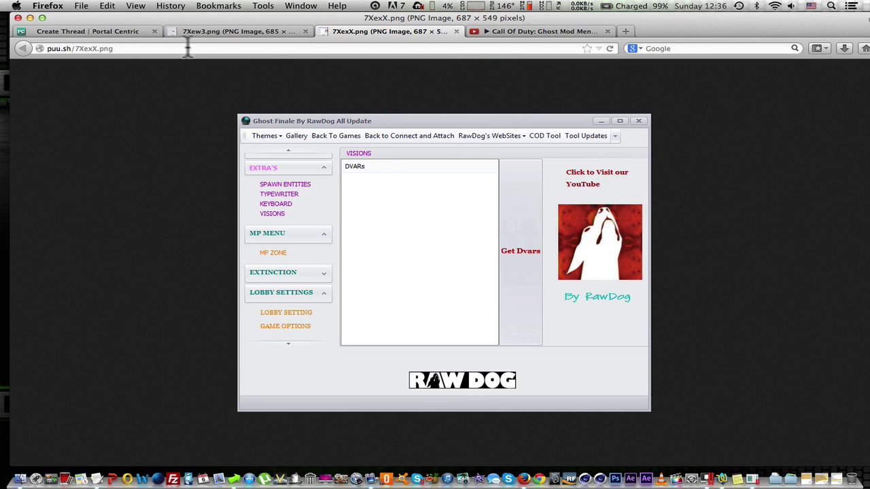
pyautogui.click(121, 49)
pyautogui.rightClick(105, 50)
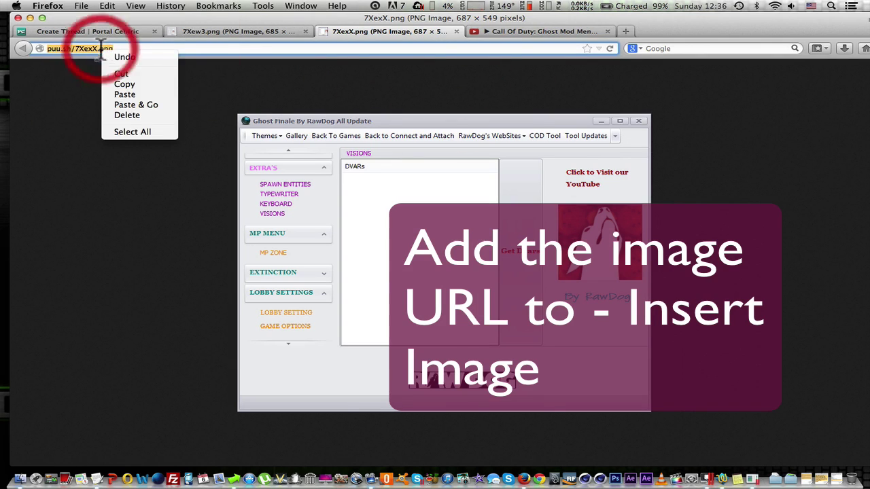
pyautogui.click(125, 85)
pyautogui.click(61, 31)
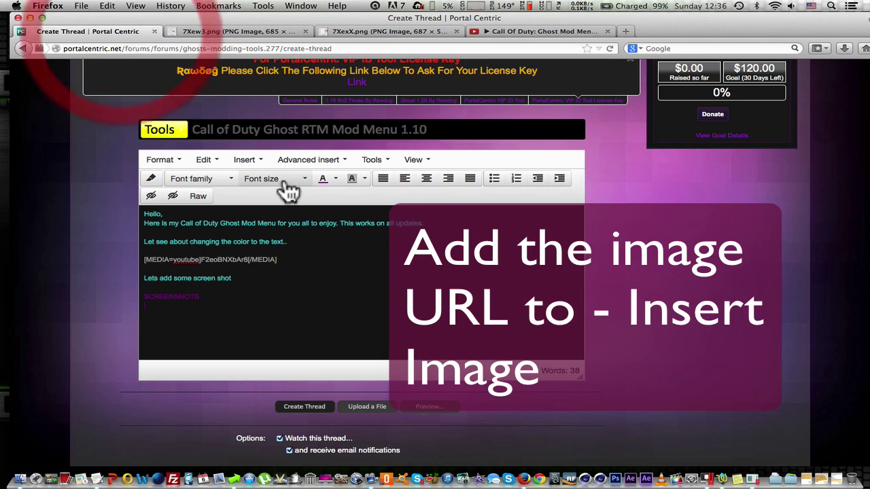
pyautogui.click(244, 160)
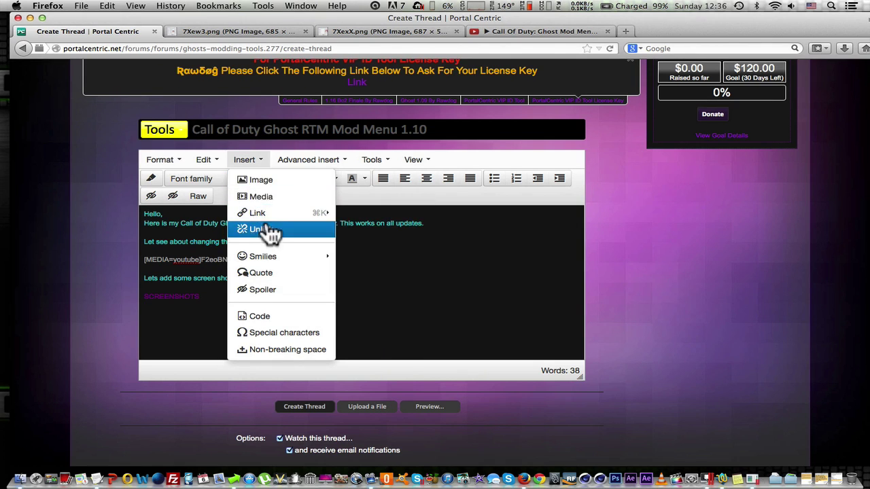
pyautogui.click(267, 186)
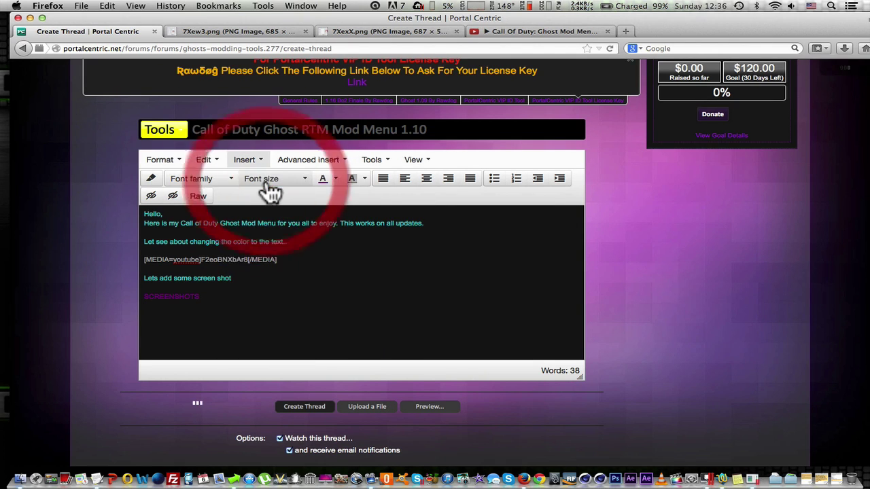
pyautogui.press('super+v')
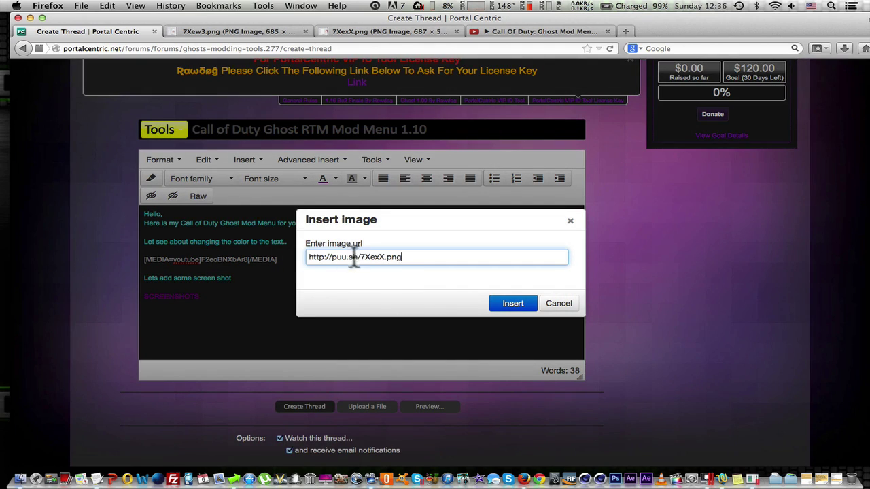
pyautogui.click(510, 306)
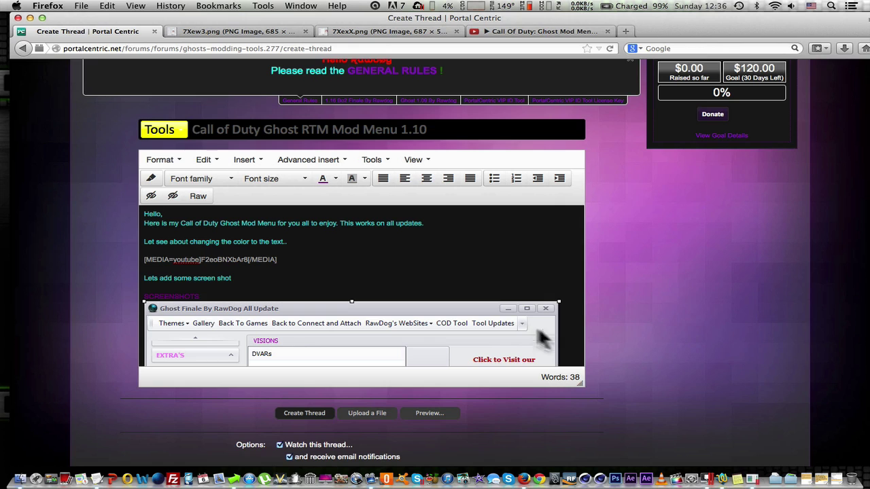
# - Drag the editor's resize handle so the whole Ghost Finale screenshot is visible
pyautogui.scroll(-5, 561, 302)
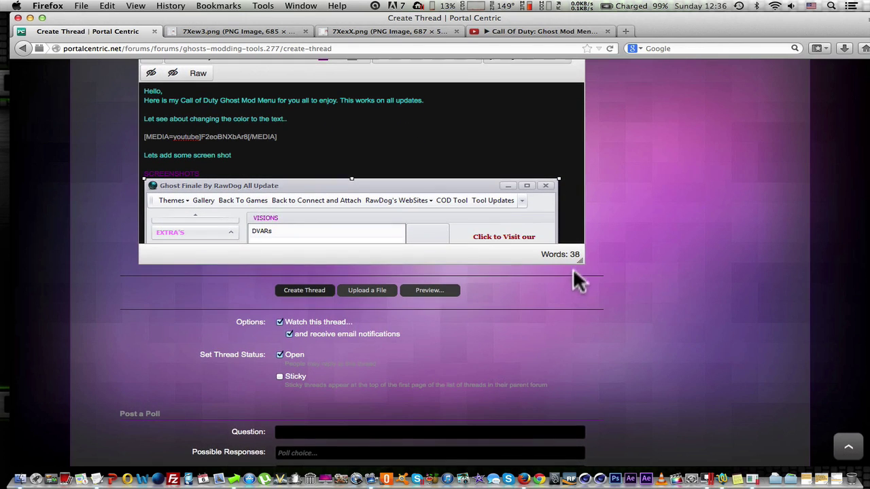
pyautogui.moveTo(581, 261); pyautogui.dragTo(642, 427)
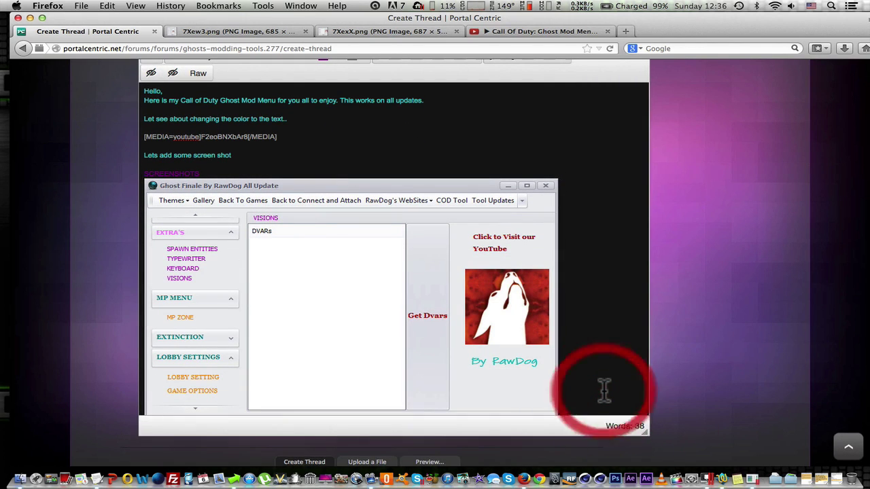
pyautogui.scroll(-3, 603, 390)
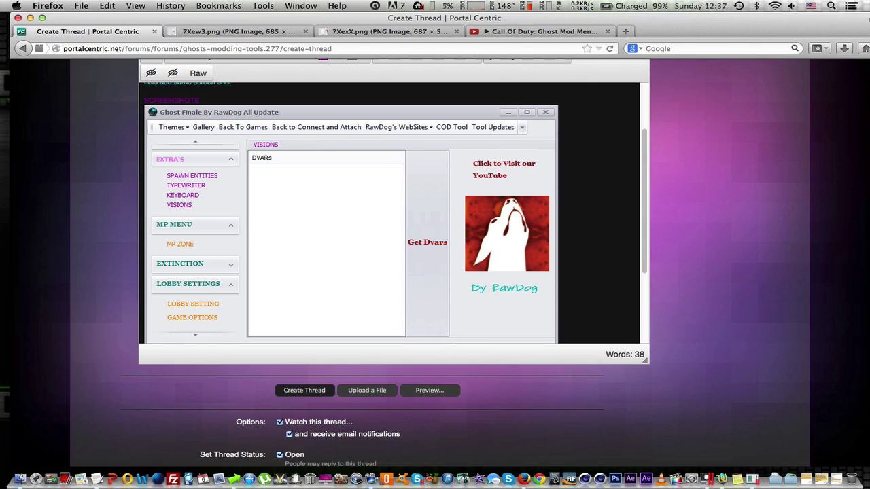
pyautogui.moveTo(642, 267); pyautogui.dragTo(639, 325)
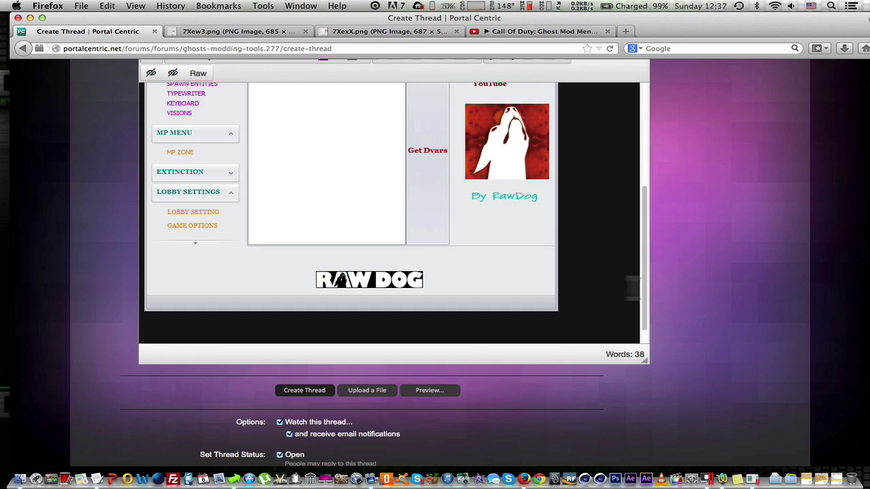
pyautogui.scroll(4, 701, 298)
pyautogui.click(245, 125)
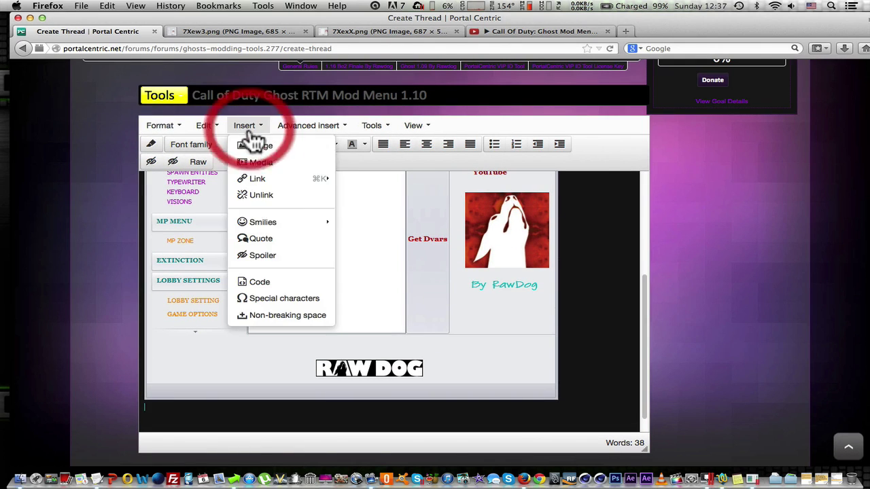
# - Insert a second mod menu screenshot, then add a spoiler block and start typing DOWNLOAD HERE inside it
pyautogui.click(250, 141)
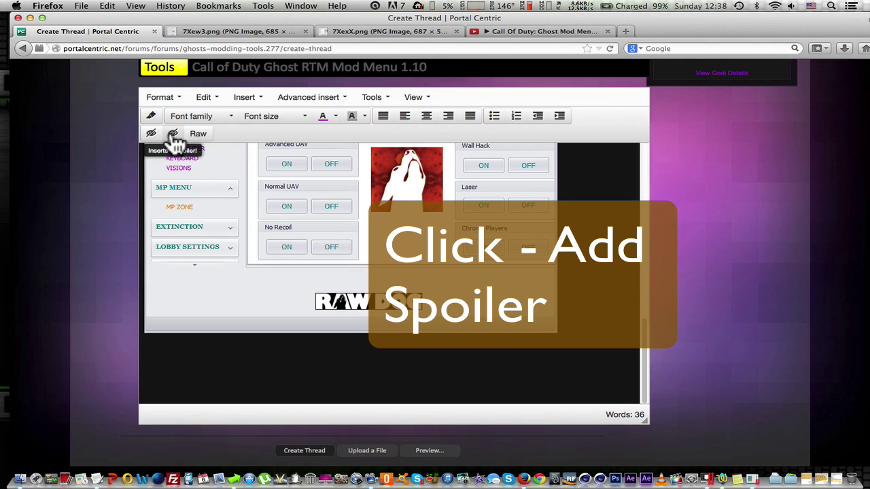
pyautogui.click(172, 135)
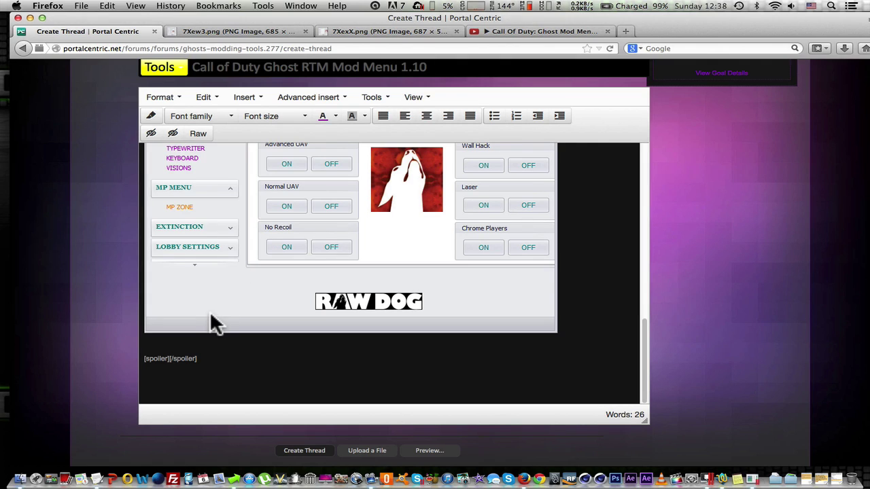
pyautogui.write('DO')
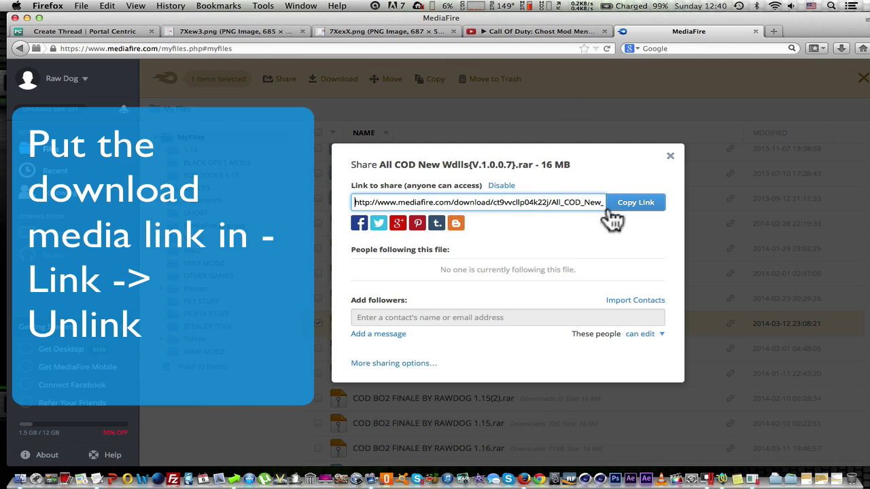
# - Copy MediaFire's share link for All COD New Wdlls{V.1.0.0.7}.rar and return to the thread draft
pyautogui.click(628, 201)
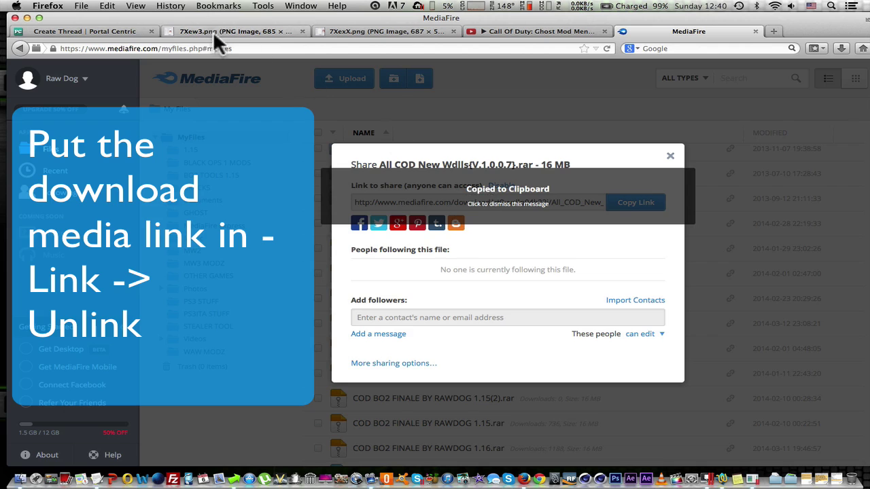
pyautogui.click(116, 29)
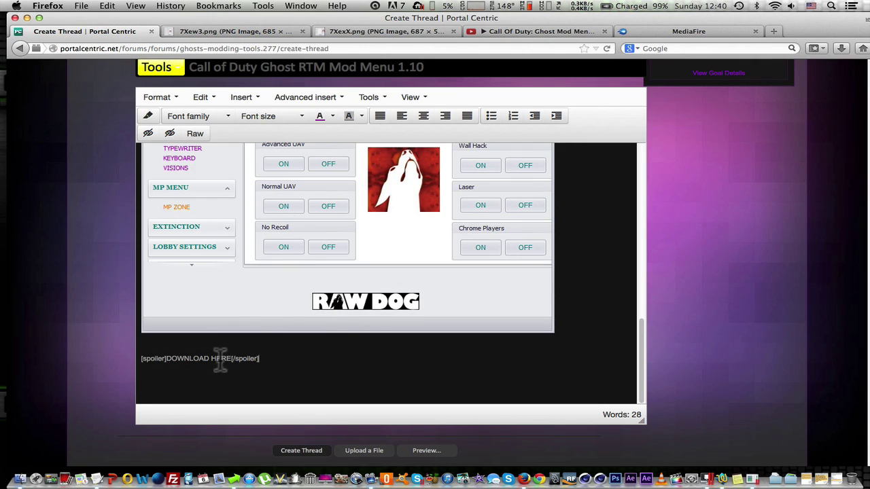
# - Turn the spoiler's DOWNLOAD HERE text into a link to the copied MediaFire URL
pyautogui.moveTo(232, 358); pyautogui.dragTo(171, 358)
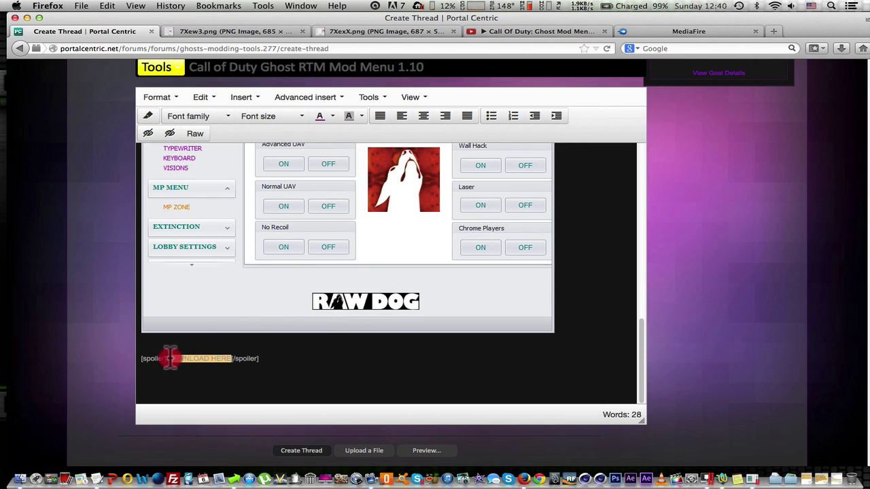
pyautogui.moveTo(168, 358); pyautogui.dragTo(169, 358)
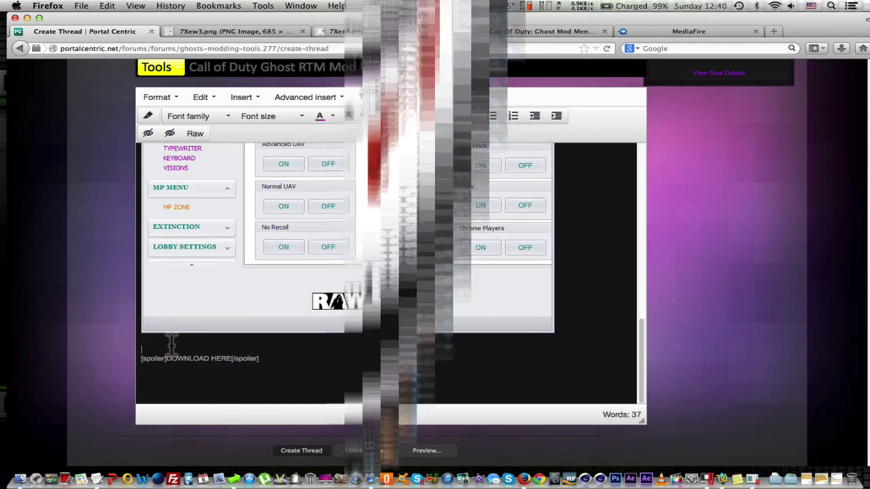
pyautogui.click(246, 99)
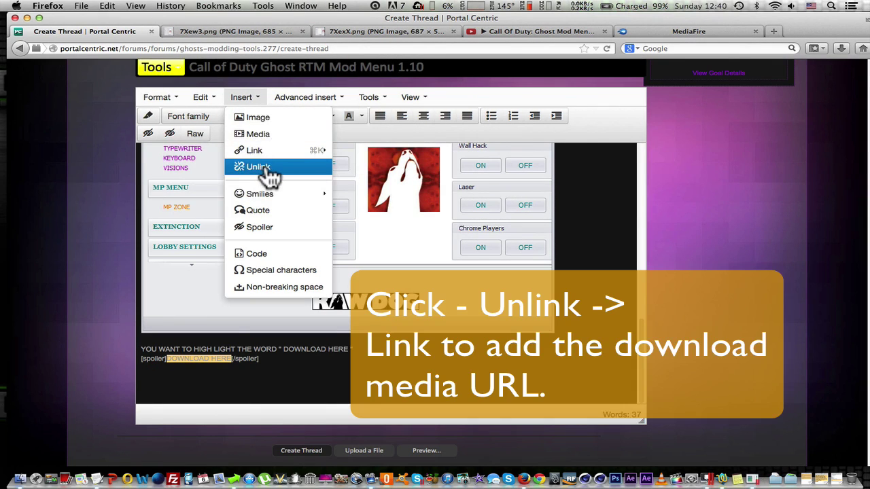
pyautogui.moveTo(314, 155)
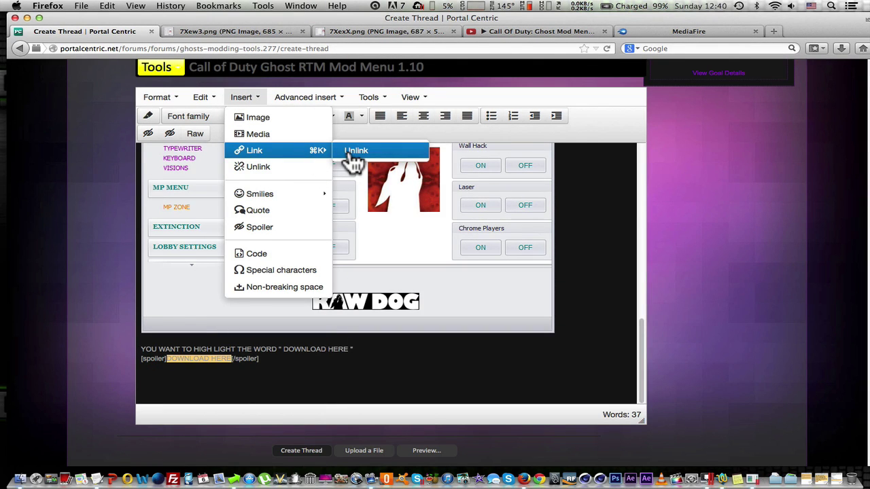
pyautogui.click(355, 151)
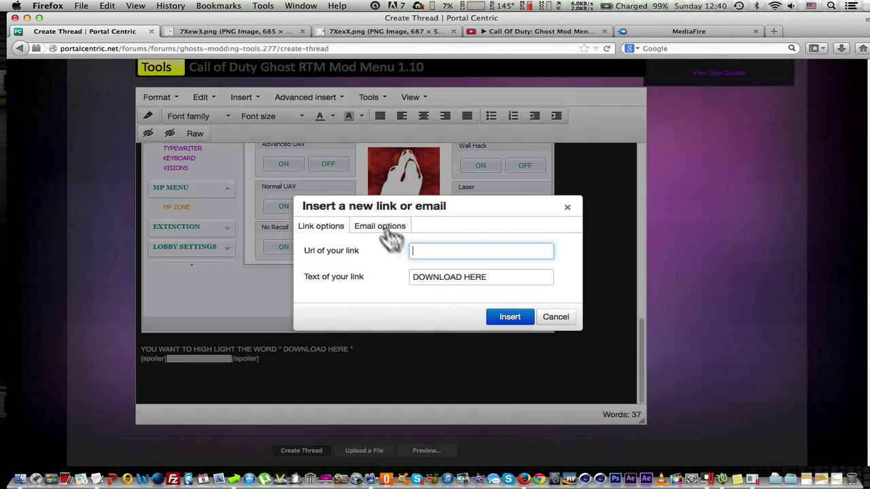
pyautogui.rightClick(425, 250)
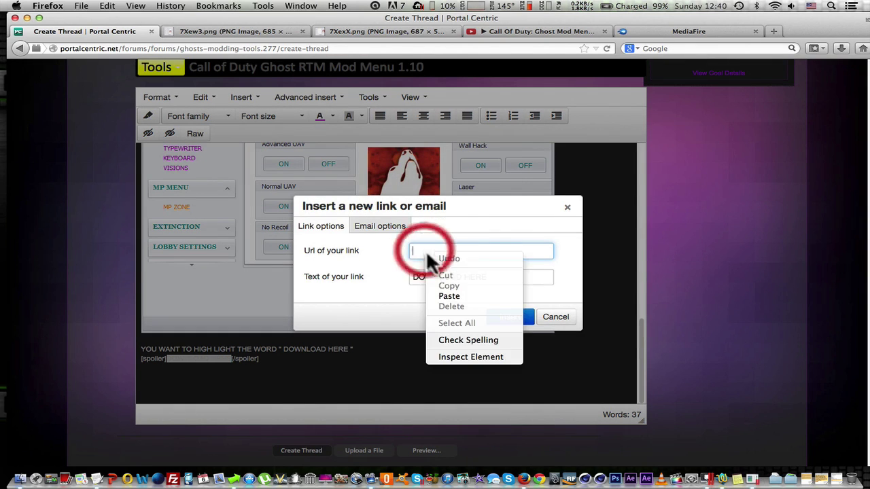
pyautogui.click(461, 297)
pyautogui.click(340, 250)
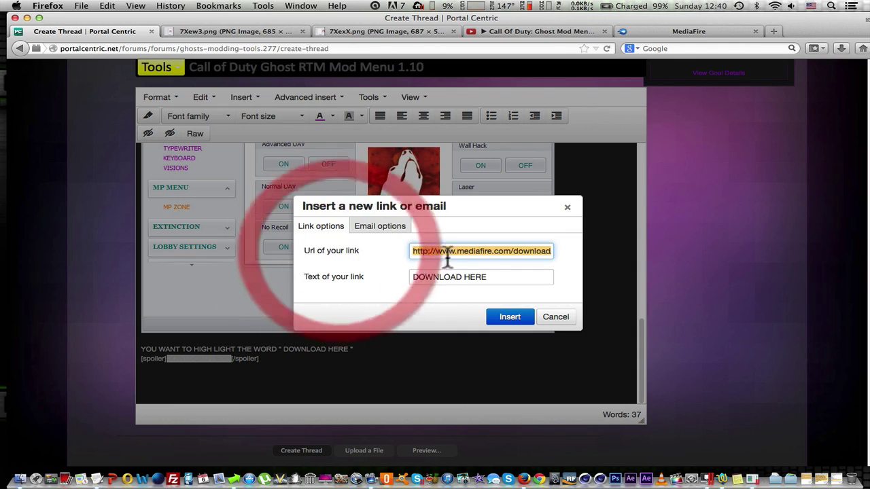
pyautogui.click(506, 318)
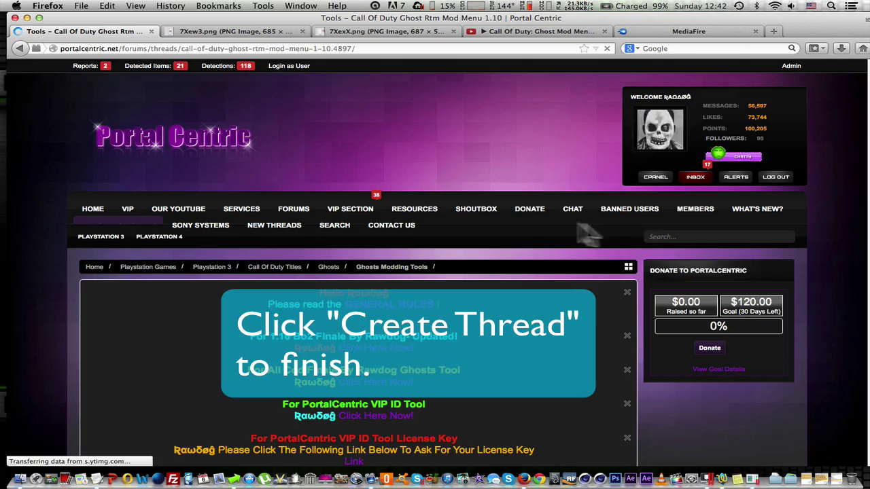
# - Scroll down the published thread and briefly play, then pause, the embedded mod menu video
pyautogui.scroll(-3, 516, 219)
pyautogui.scroll(-2, 516, 218)
pyautogui.scroll(-2, 515, 218)
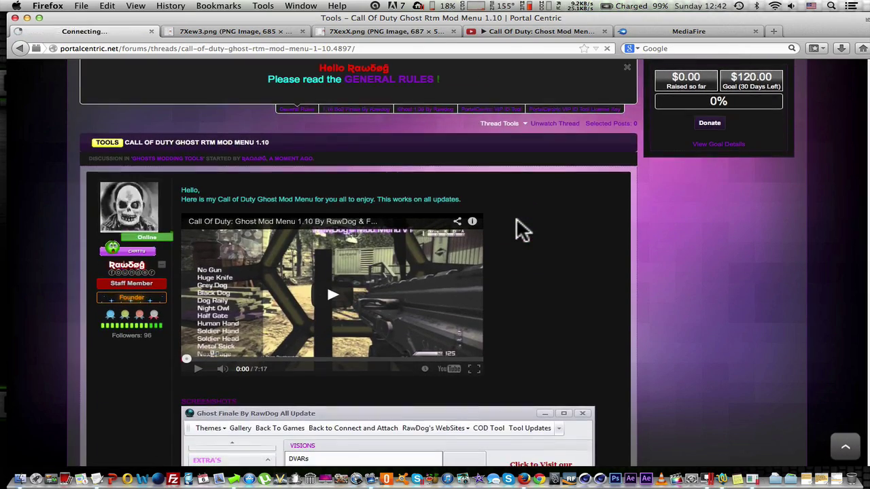
pyautogui.scroll(-1, 519, 229)
pyautogui.scroll(-1, 520, 229)
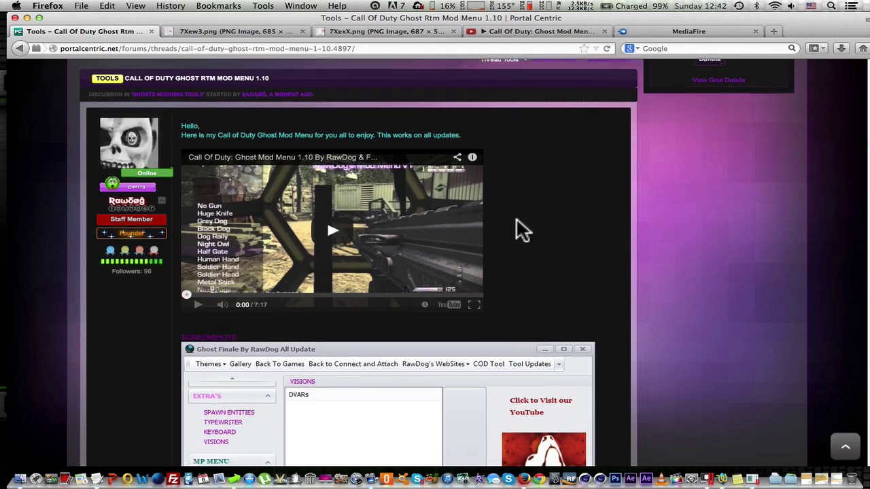
pyautogui.scroll(-1, 522, 230)
pyautogui.scroll(-1, 522, 230)
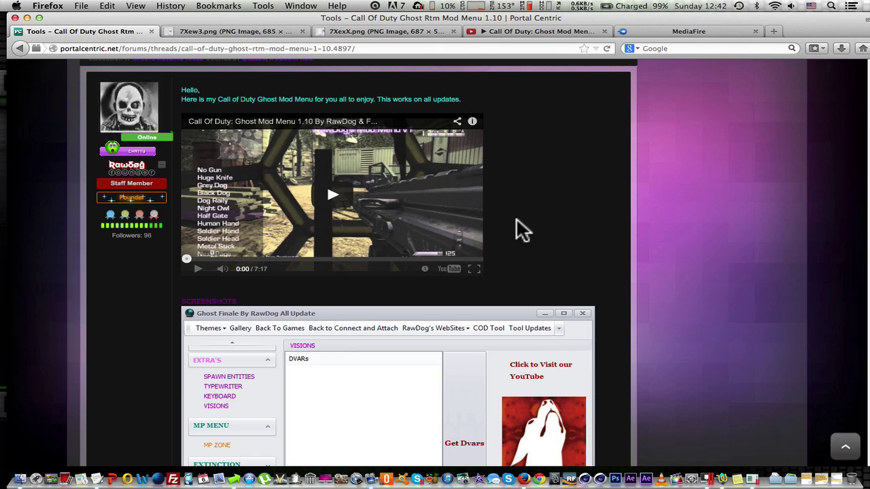
pyautogui.click(329, 195)
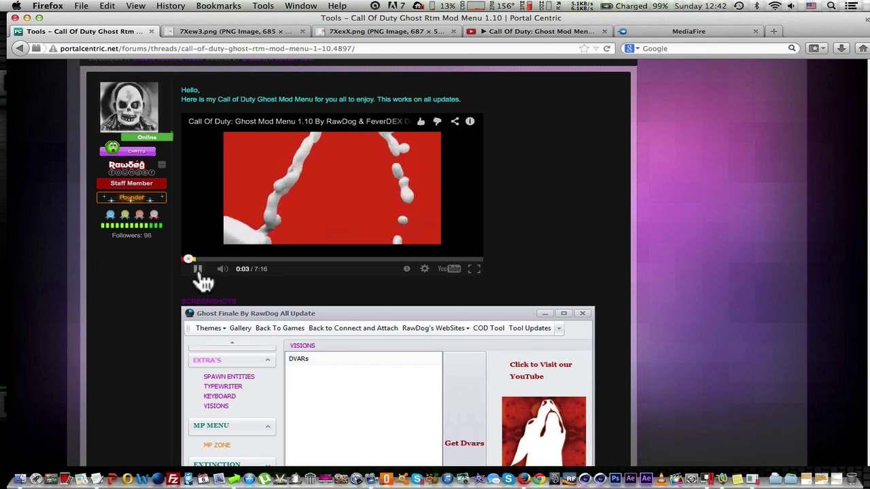
pyautogui.click(197, 269)
# - Open the spoiler, test the DOWNLOAD HERE link, and leave the spoiler revealed
pyautogui.scroll(-1, 480, 265)
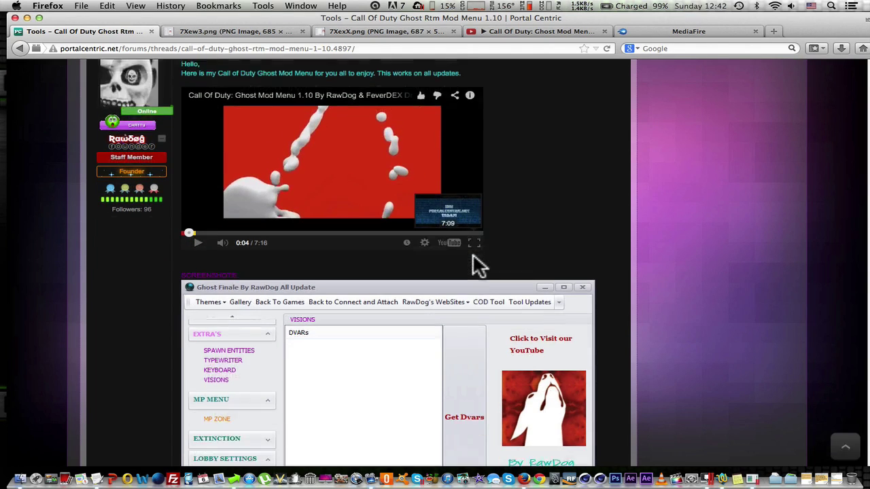
pyautogui.scroll(-1, 479, 265)
pyautogui.scroll(-4, 479, 265)
pyautogui.scroll(-3, 479, 265)
pyautogui.scroll(-5, 479, 265)
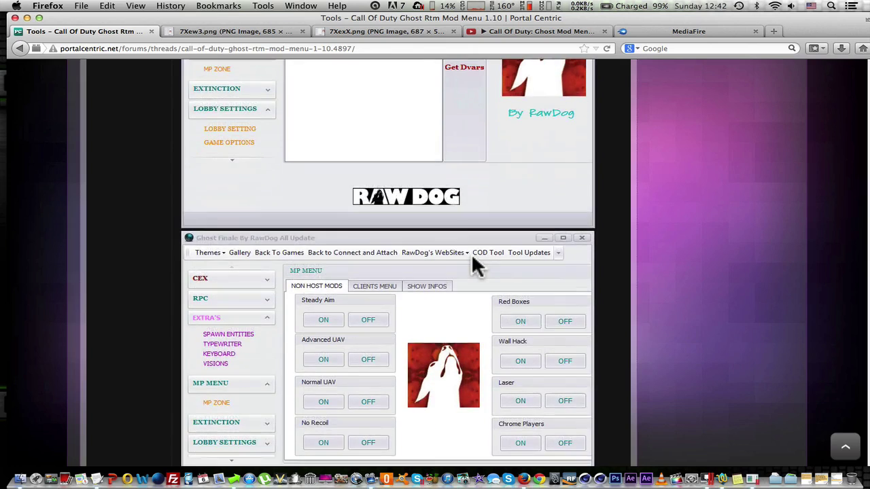
pyautogui.scroll(-6, 475, 265)
pyautogui.scroll(-2, 475, 265)
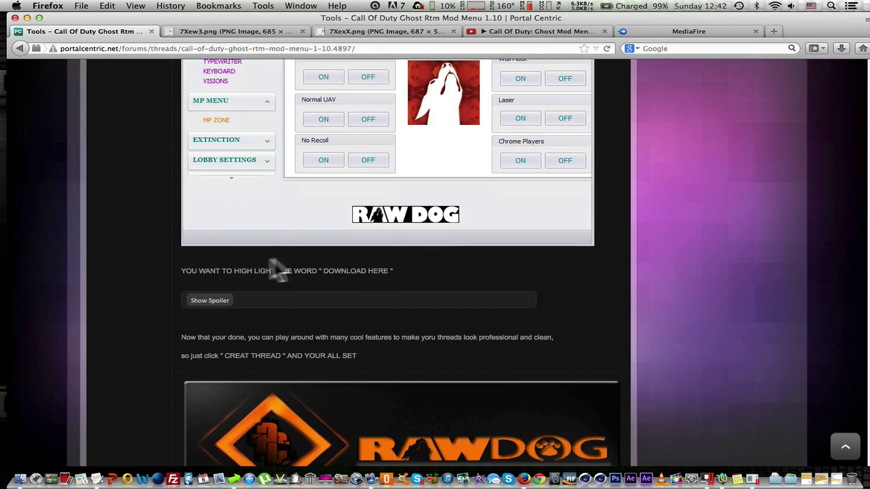
pyautogui.click(228, 303)
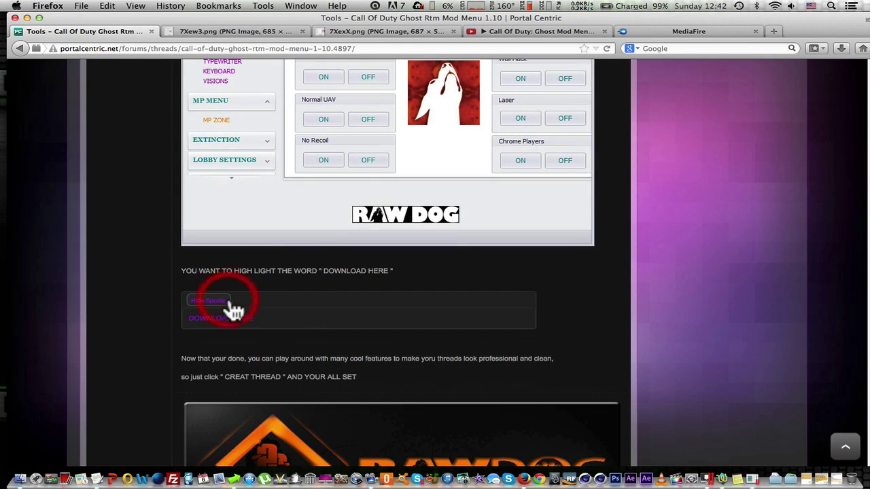
pyautogui.click(207, 319)
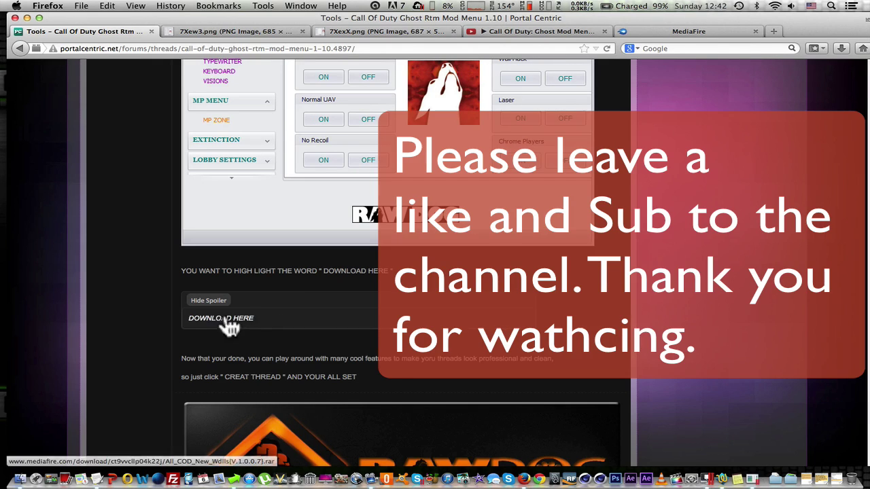
pyautogui.click(210, 300)
pyautogui.click(212, 303)
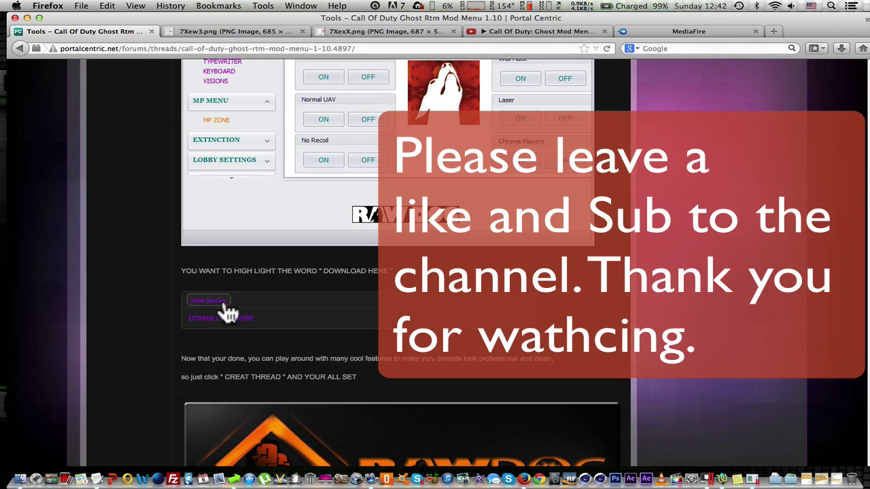